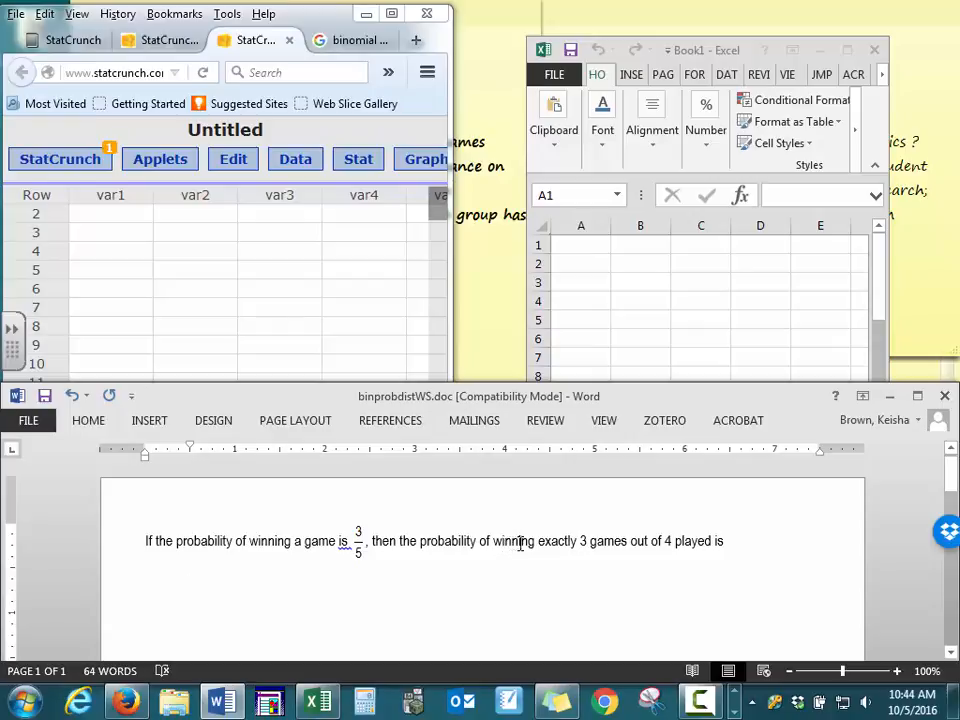
Step: Make the word "exactly" bold in the first probability problem
{"action": "left_click_drag", "start_coordinate": [537, 541], "coordinate": [573, 550]}
{"action": "key", "text": "ctrl+b"}
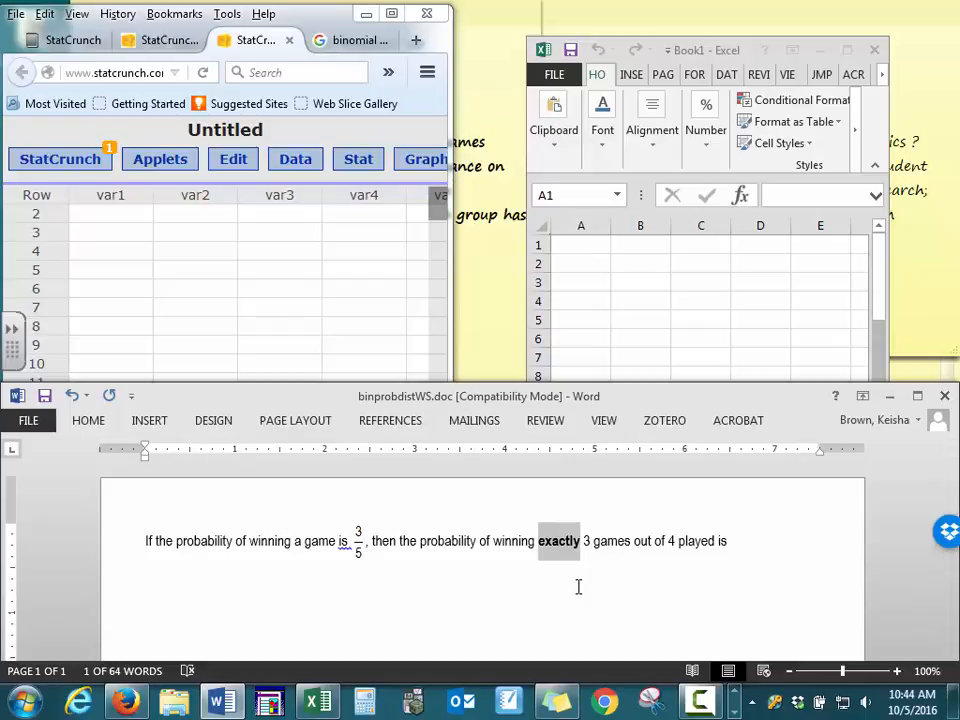
Step: Switch to StatCrunch, widen its window and open the Binomial calculator in Standard mode
{"action": "left_click", "coordinate": [450, 95]}
{"action": "left_click_drag", "start_coordinate": [450, 95], "coordinate": [515, 95]}
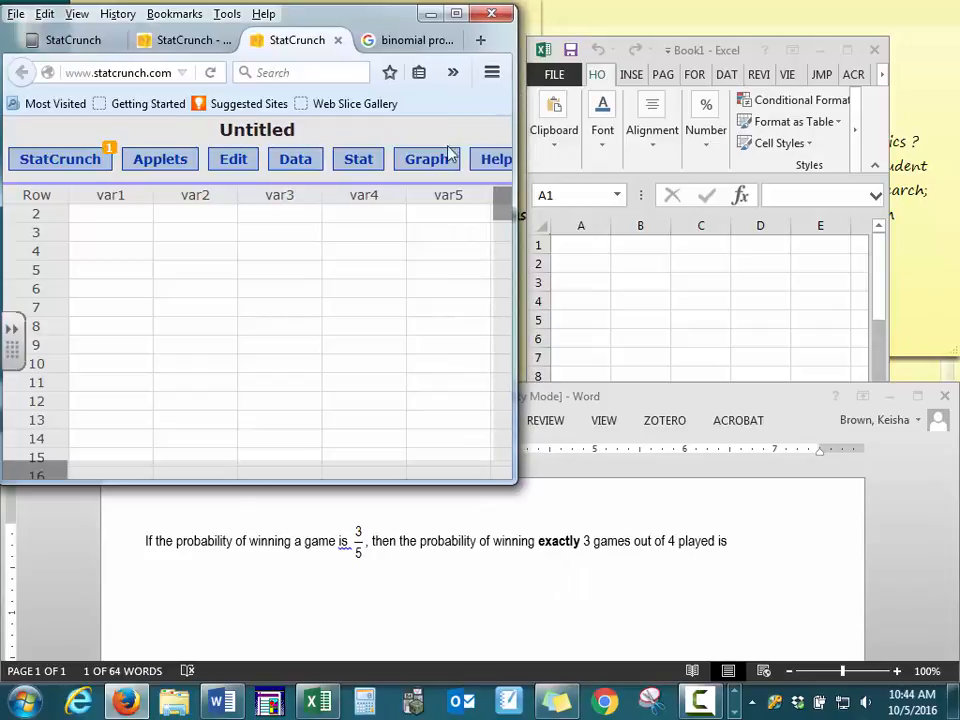
{"action": "left_click", "coordinate": [356, 163]}
{"action": "mouse_move", "coordinate": [365, 190]}
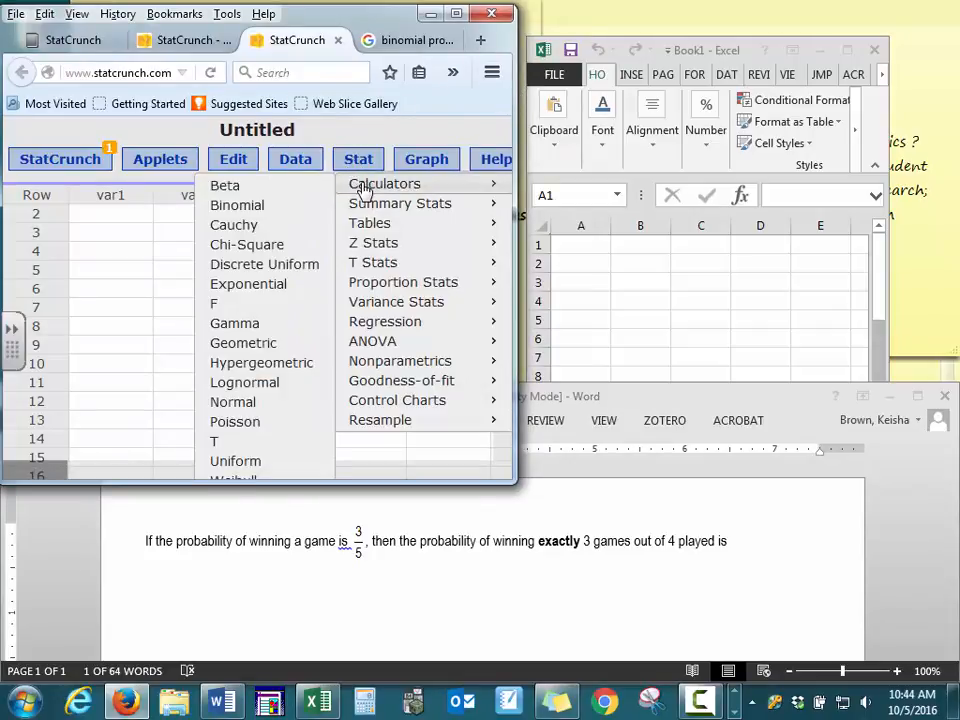
{"action": "left_click", "coordinate": [275, 207]}
{"action": "left_click_drag", "start_coordinate": [272, 199], "coordinate": [312, 146]}
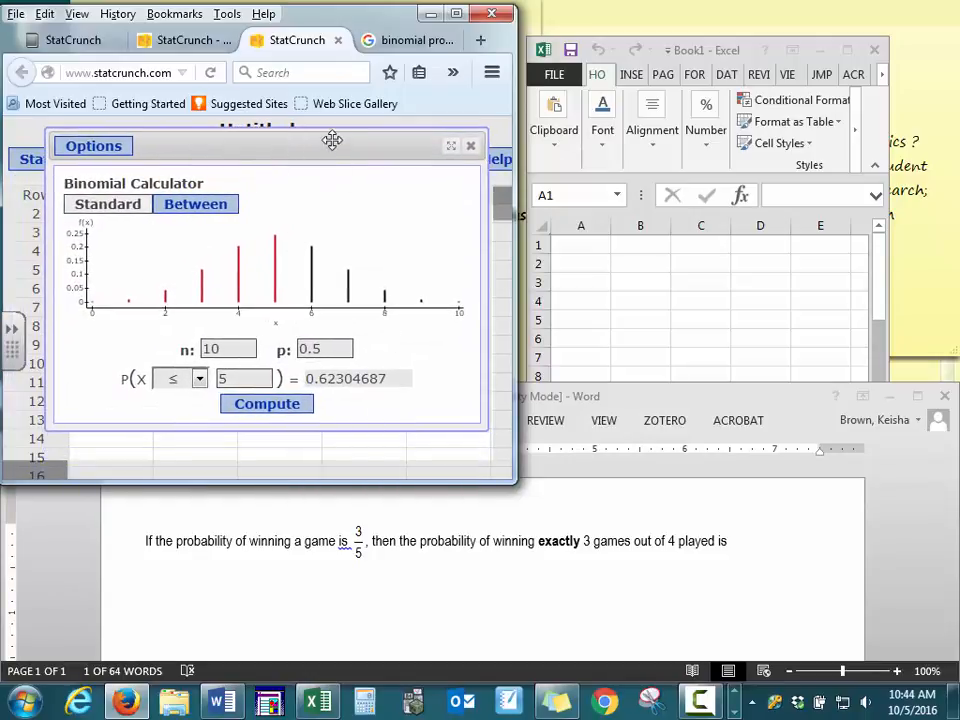
{"action": "left_click", "coordinate": [198, 205]}
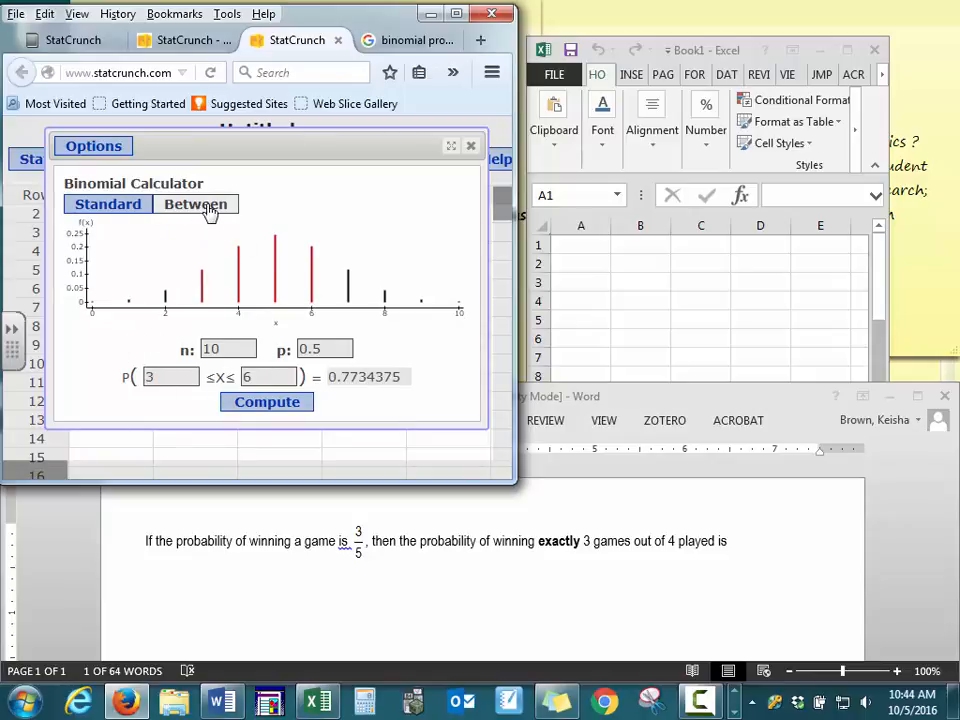
{"action": "left_click", "coordinate": [125, 205]}
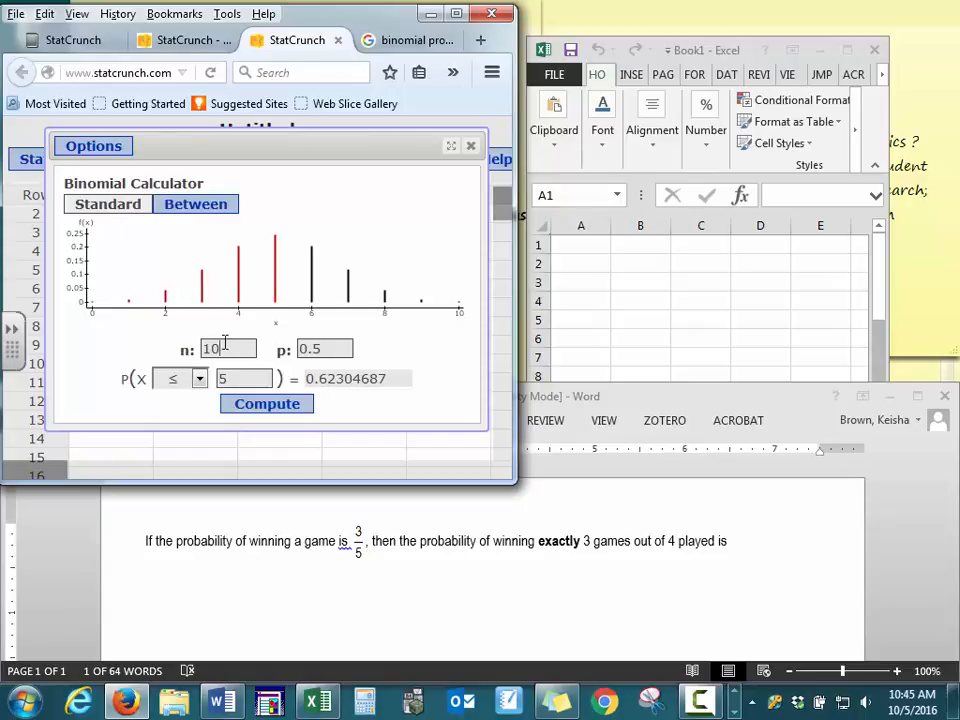
Step: Set the binomial calculator's n to 4 and p to .6
{"action": "left_click_drag", "start_coordinate": [226, 348], "coordinate": [172, 333]}
{"action": "type", "text": "4"}
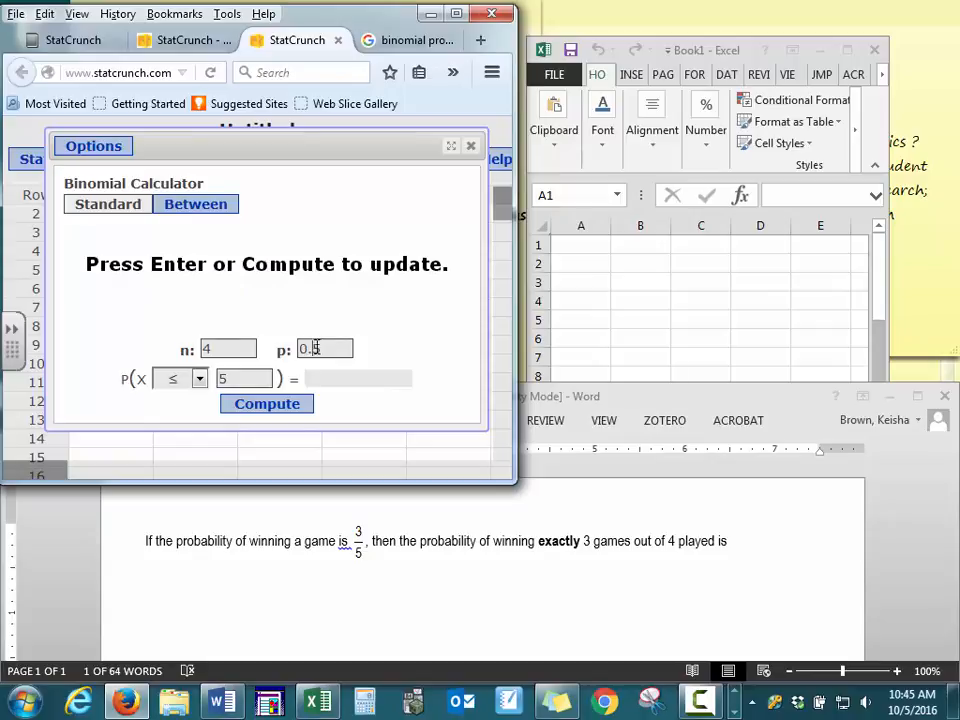
{"action": "left_click_drag", "start_coordinate": [339, 349], "coordinate": [286, 347]}
{"action": "type", "text": "3/5"}
{"action": "left_click_drag", "start_coordinate": [336, 348], "coordinate": [274, 345]}
{"action": "key", "text": "BackSpace"}
{"action": "type", "text": ".6"}
Step: Compute the probability that X = 3 in the binomial calculator
{"action": "left_click", "coordinate": [199, 379]}
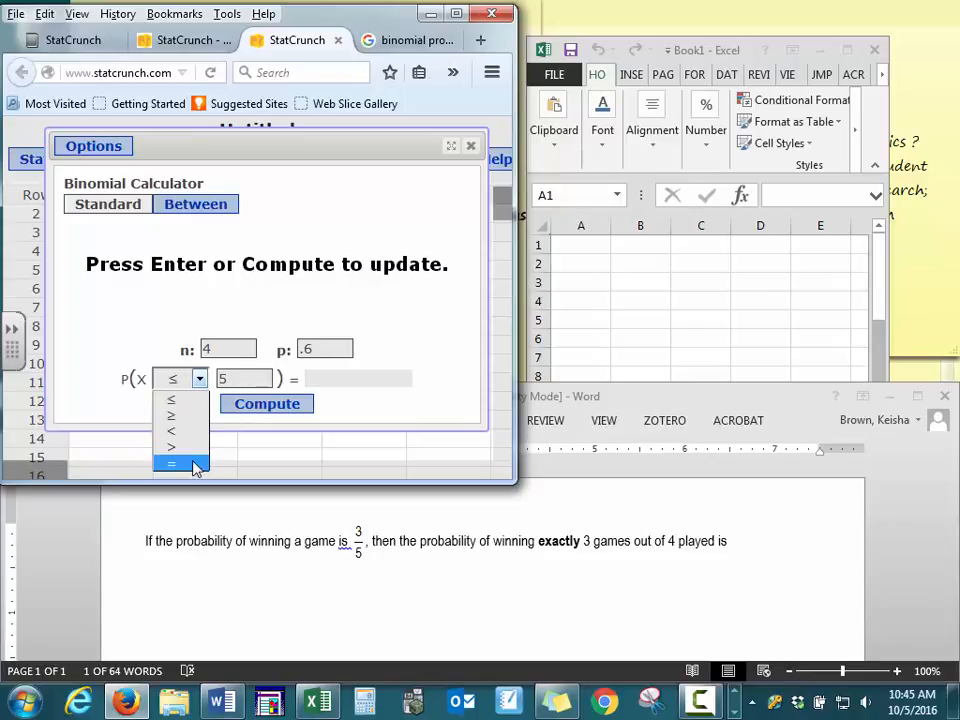
{"action": "left_click", "coordinate": [195, 464]}
{"action": "double_click", "coordinate": [229, 383]}
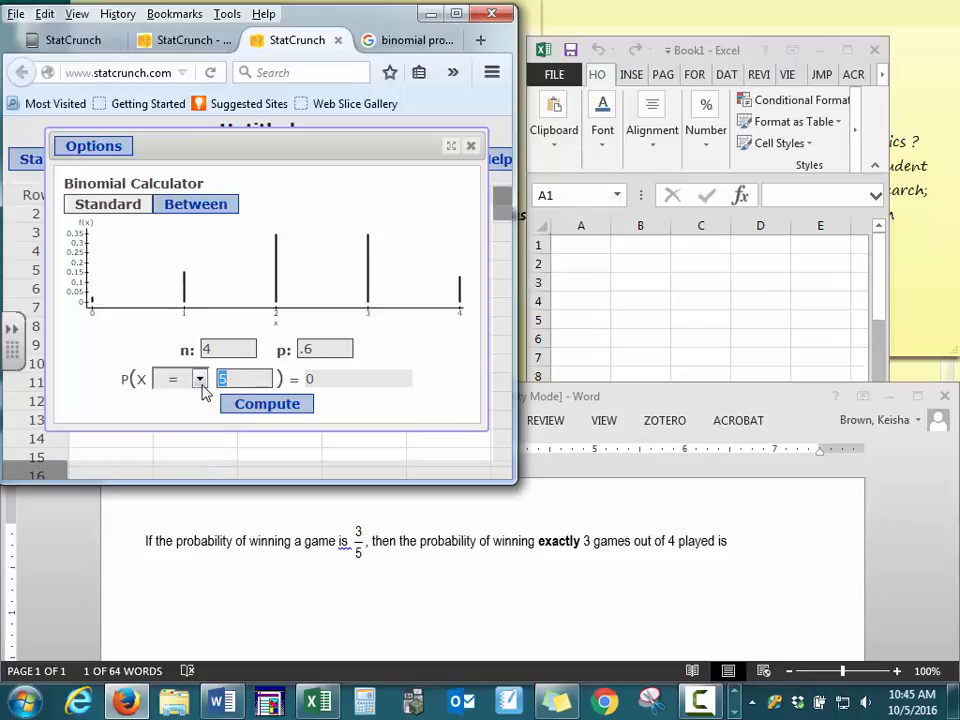
{"action": "type", "text": "3"}
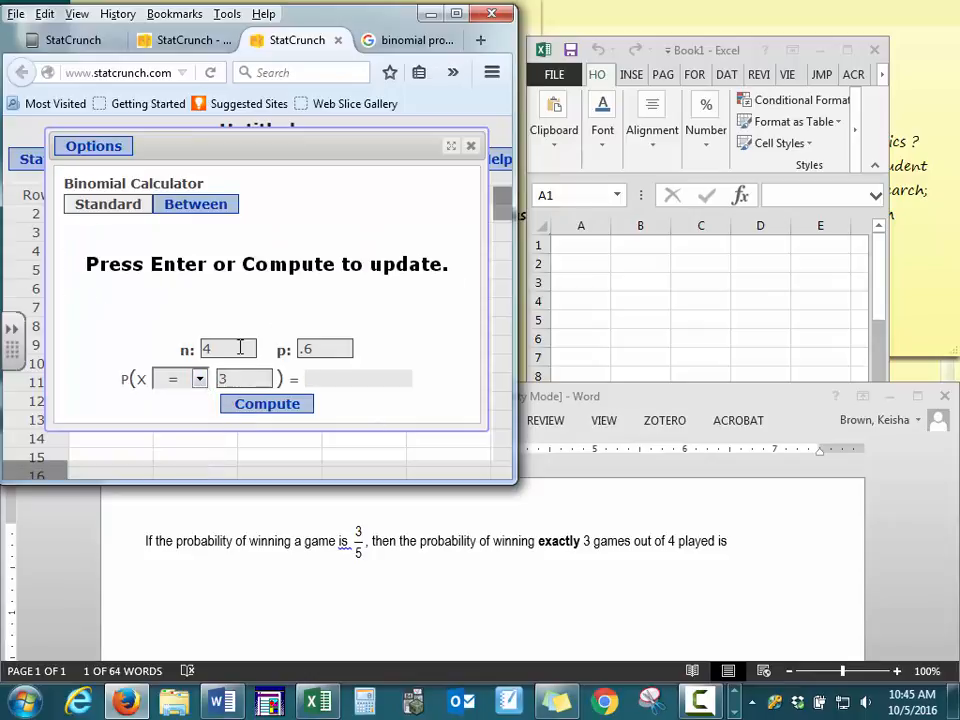
{"action": "left_click", "coordinate": [284, 408]}
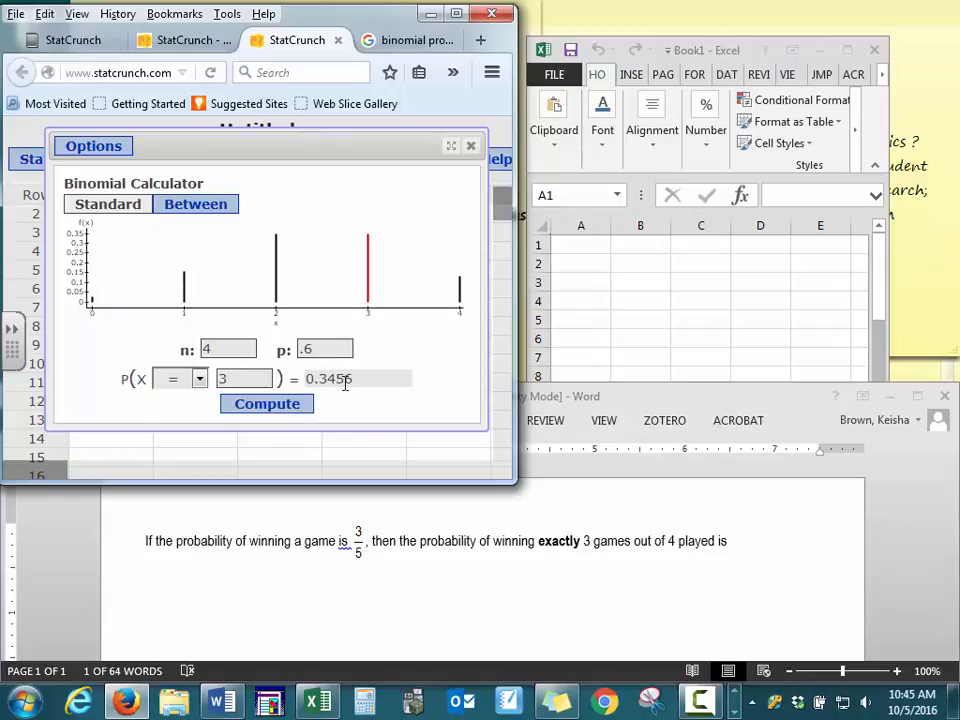
Step: Switch to the blank Excel workbook and widen its window on both sides
{"action": "left_click", "coordinate": [585, 251]}
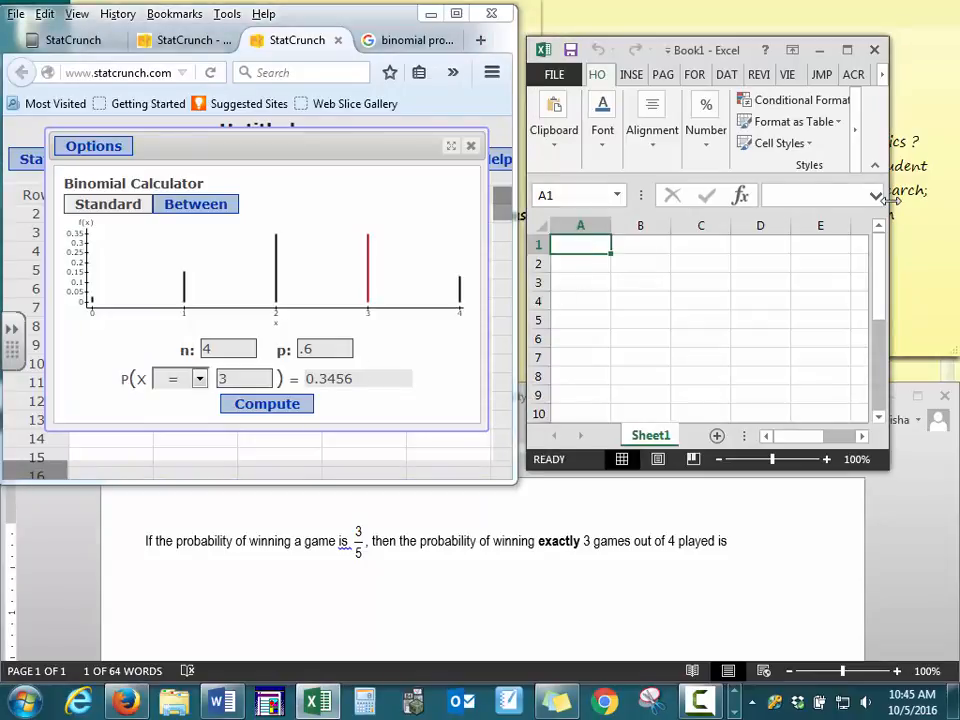
{"action": "left_click_drag", "start_coordinate": [888, 205], "coordinate": [950, 205]}
{"action": "left_click_drag", "start_coordinate": [527, 158], "coordinate": [513, 158]}
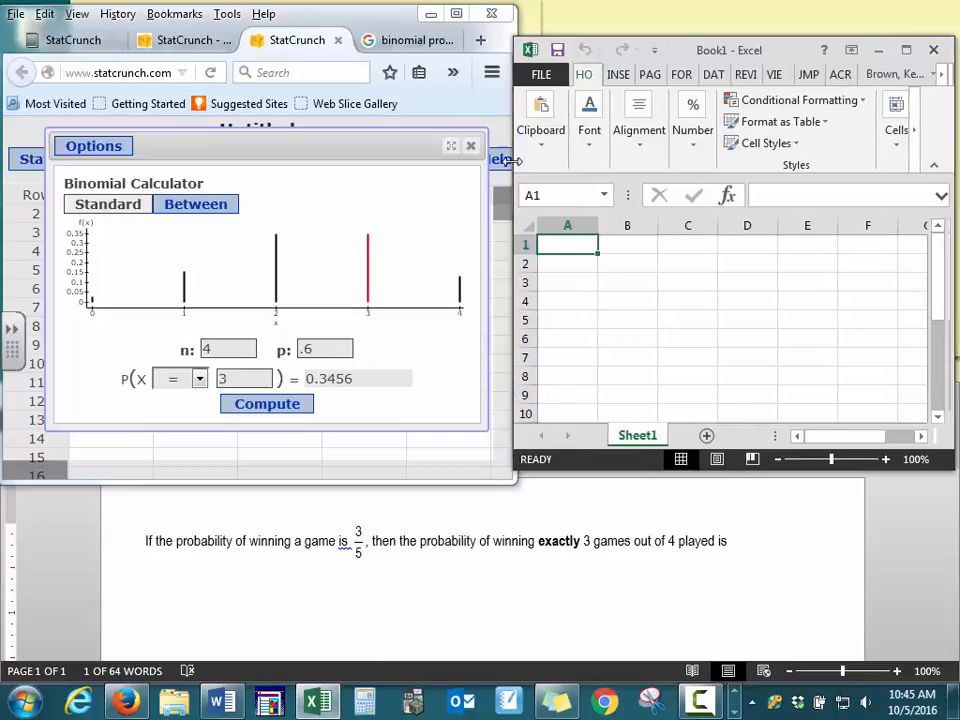
Step: Start a formula in cell A1 with the BINOM.DIST function
{"action": "type", "text": "="}
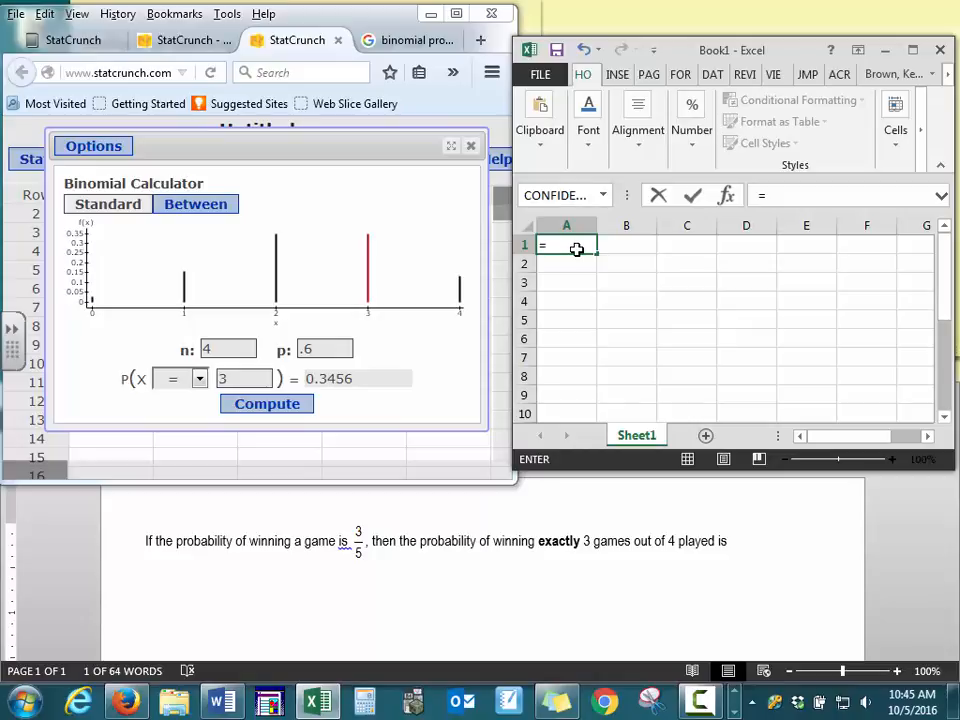
{"action": "type", "text": "bin"}
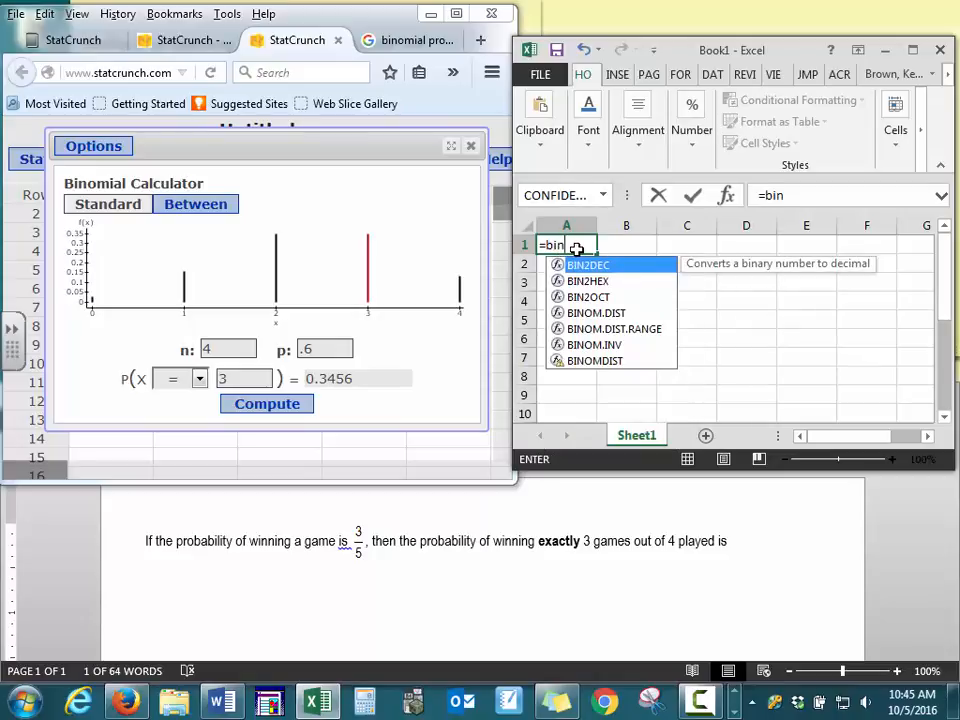
{"action": "left_click", "coordinate": [597, 313]}
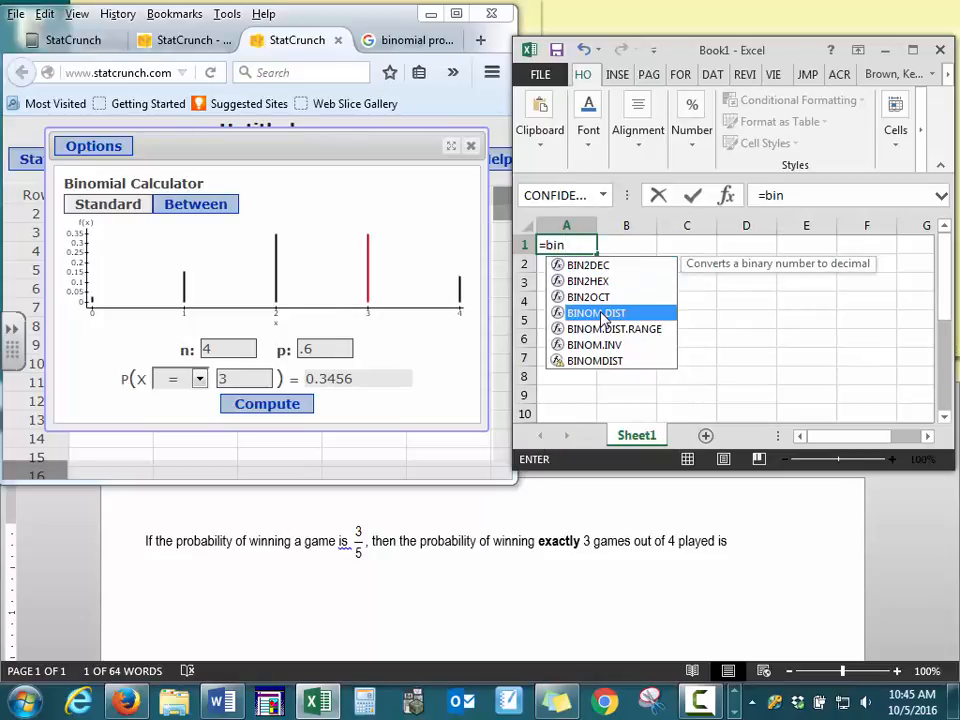
{"action": "left_click", "coordinate": [600, 362]}
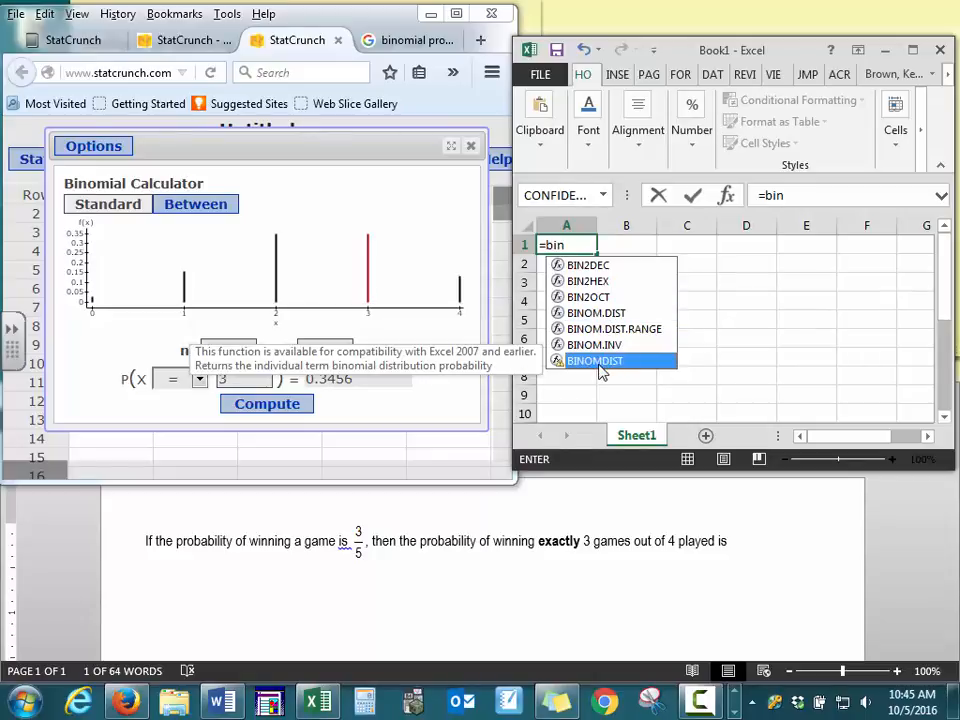
{"action": "left_click", "coordinate": [605, 314]}
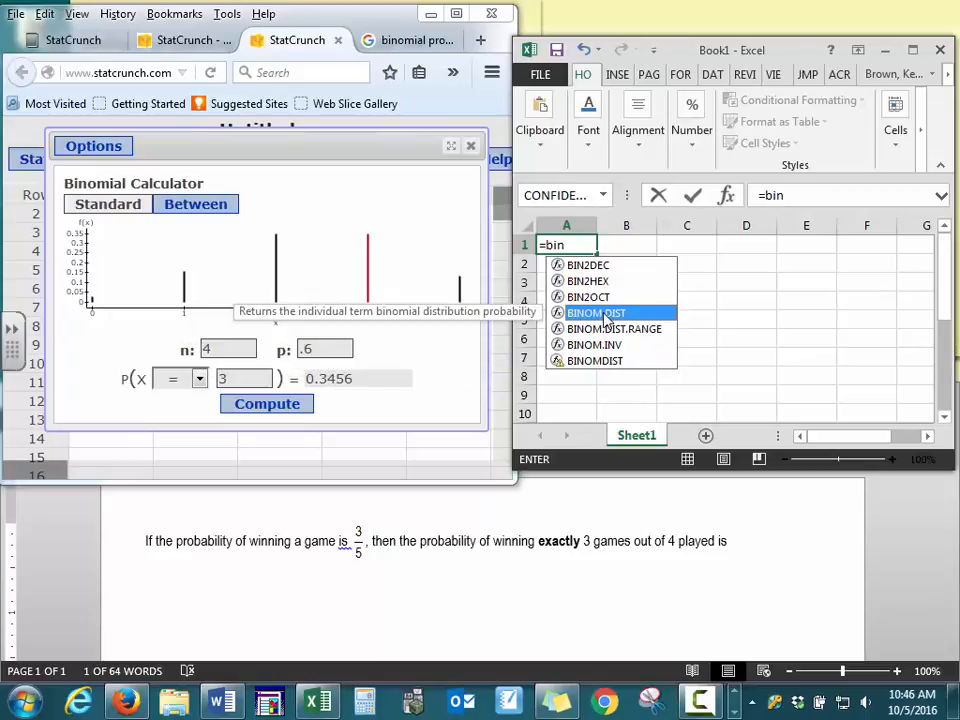
{"action": "double_click", "coordinate": [605, 314]}
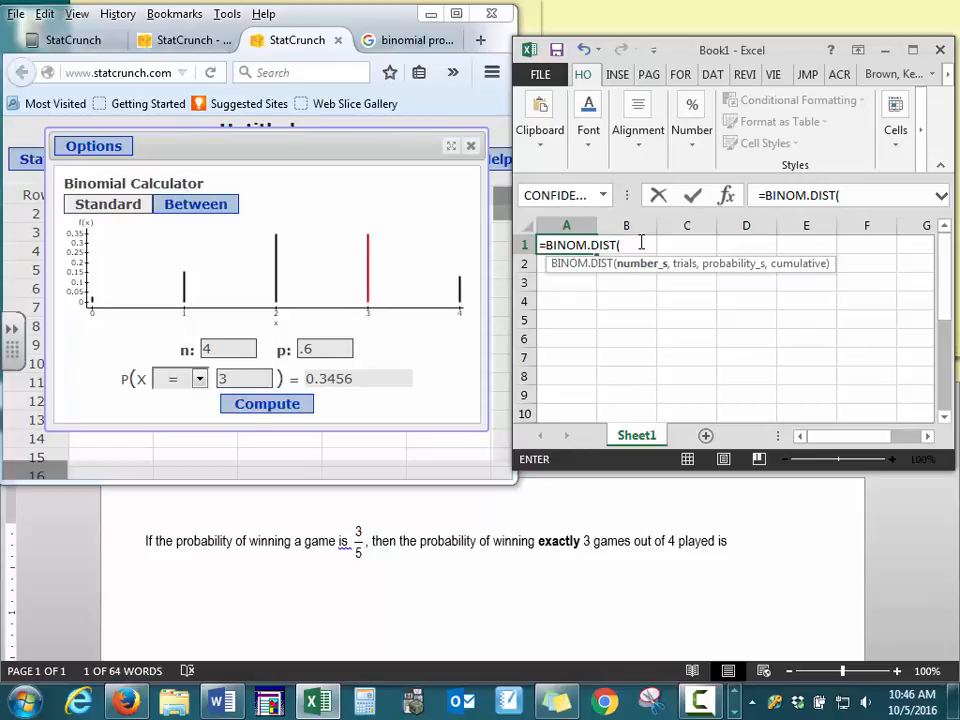
Step: Complete the A1 formula as =BINOM.DIST(3,4,.6, FALSE), with 3 successes, 4 trials, probability .6 and no cumulation
{"action": "type", "text": "4"}
{"action": "key", "text": "BackSpace"}
{"action": "type", "text": "3,"}
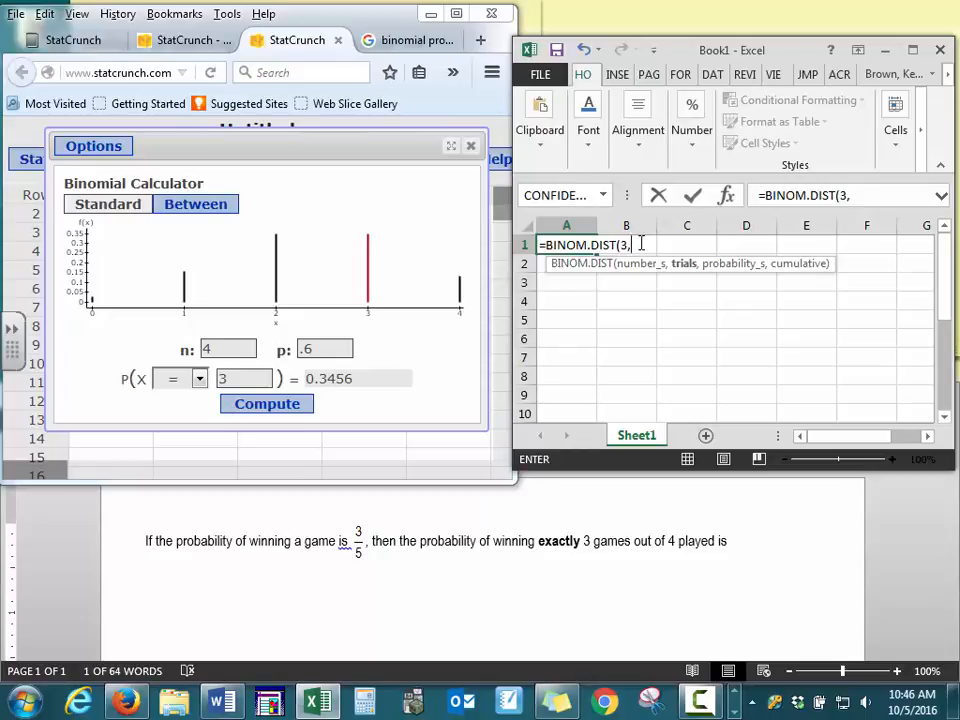
{"action": "type", "text": "4,"}
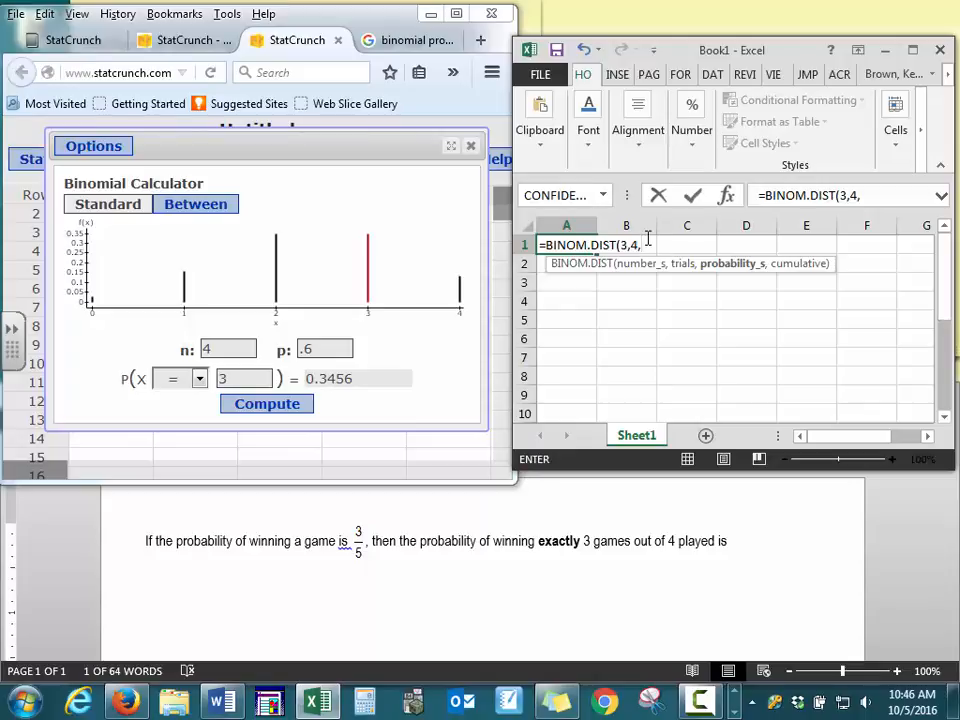
{"action": "type", "text": "3/5"}
{"action": "key", "text": "BackSpace"}
{"action": "key", "text": "BackSpace"}
{"action": "key", "text": "BackSpace"}
{"action": "type", "text": ".6,"}
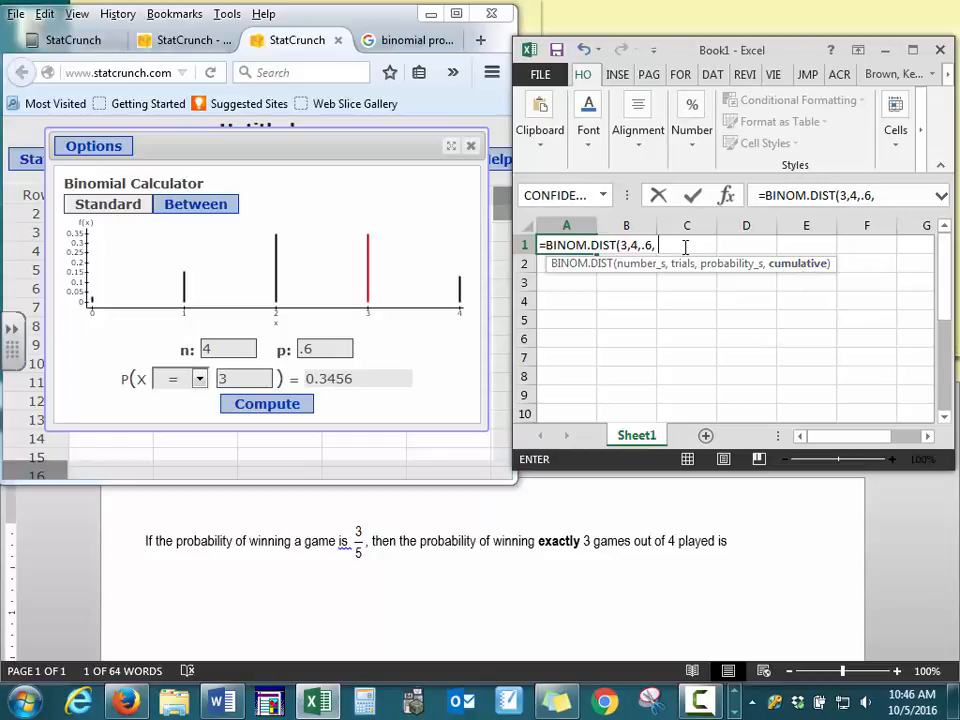
{"action": "type", "text": "FA"}
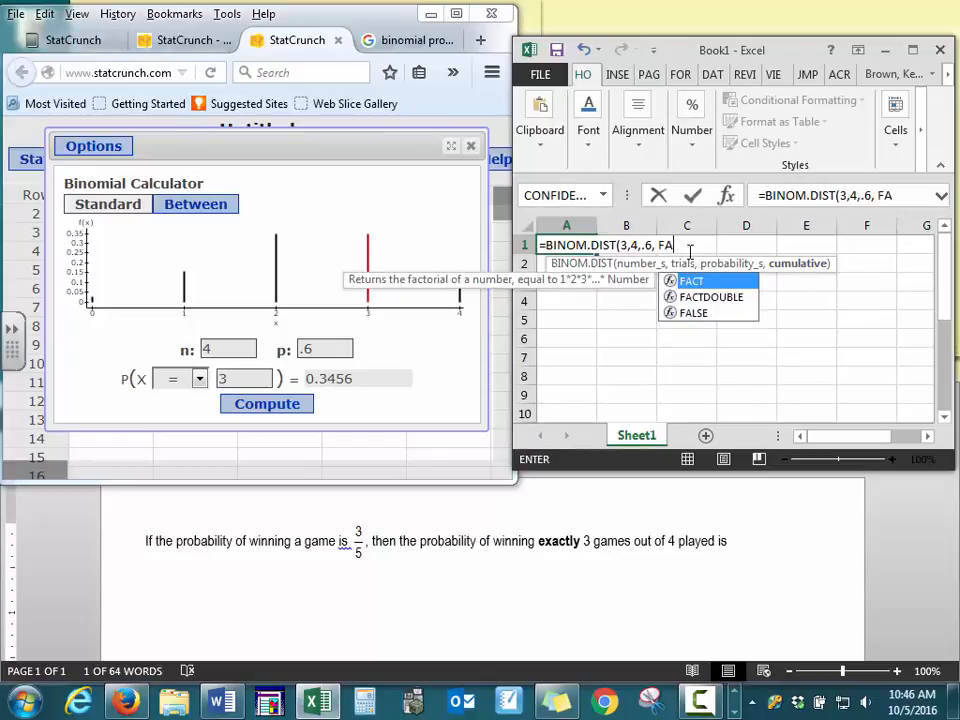
{"action": "double_click", "coordinate": [695, 313]}
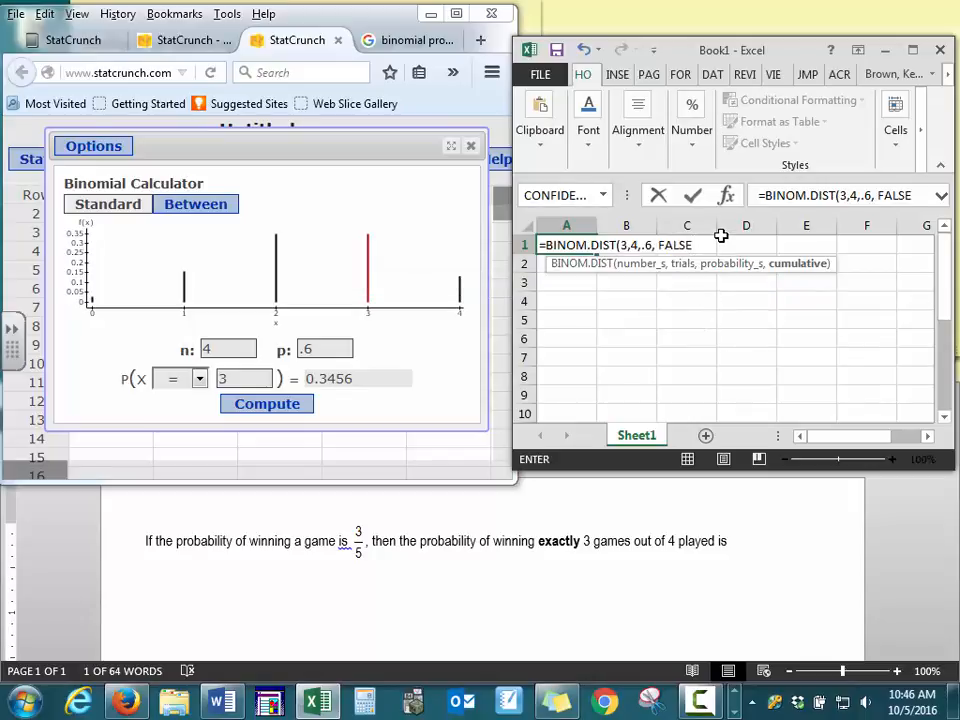
{"action": "type", "text": ")"}
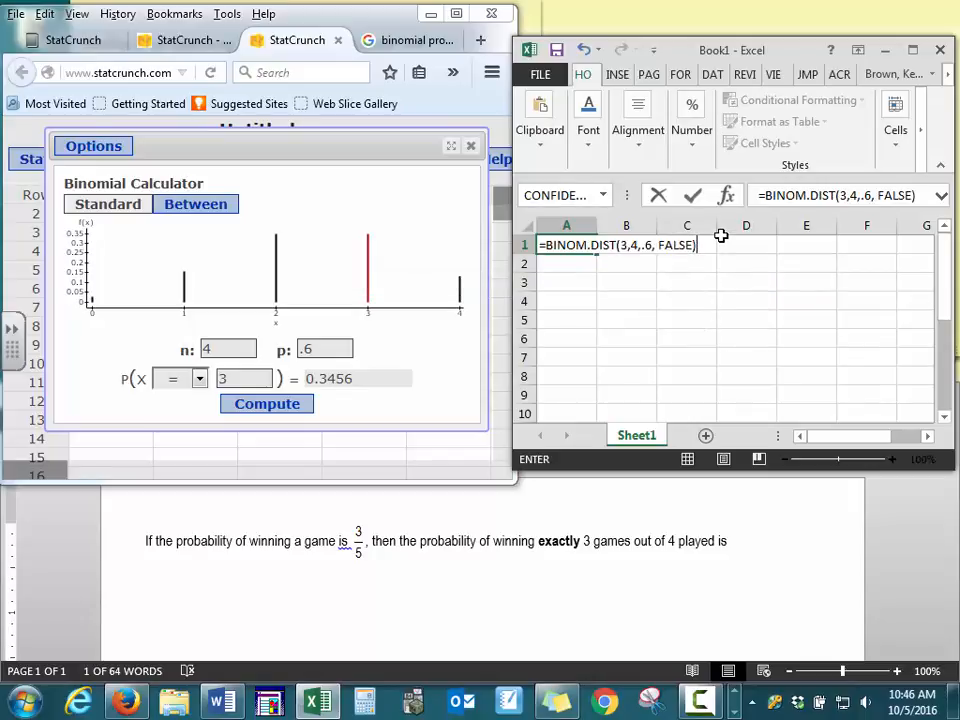
{"action": "key", "text": "Return"}
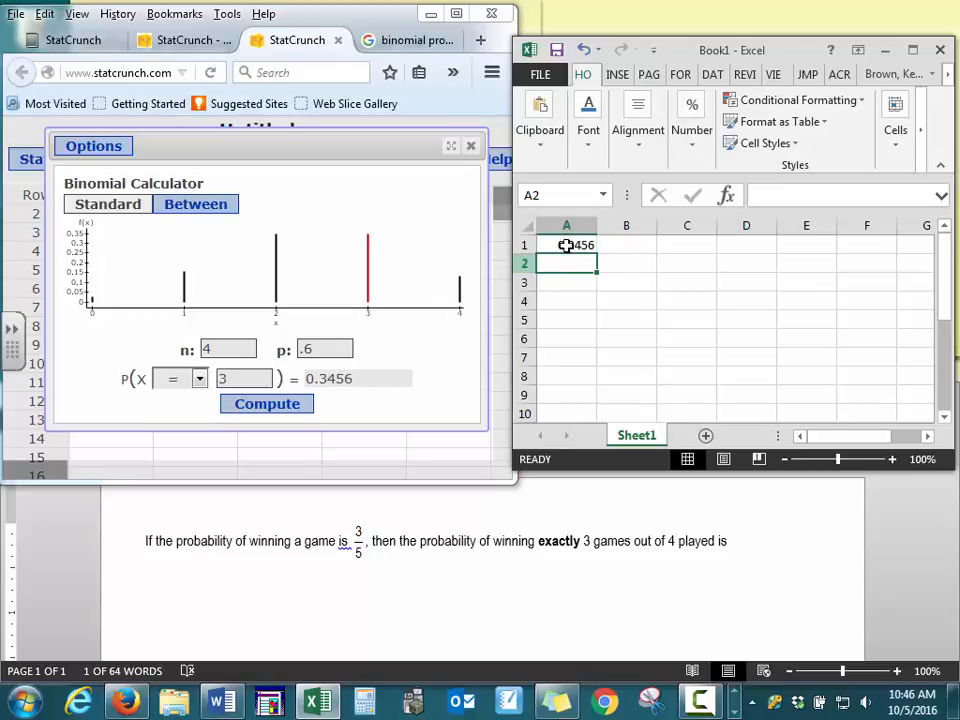
Step: Switch to the Word worksheet and add the indented line "0 or 1 or 2" below the "less than 3 games" problem
{"action": "left_click", "coordinate": [261, 591]}
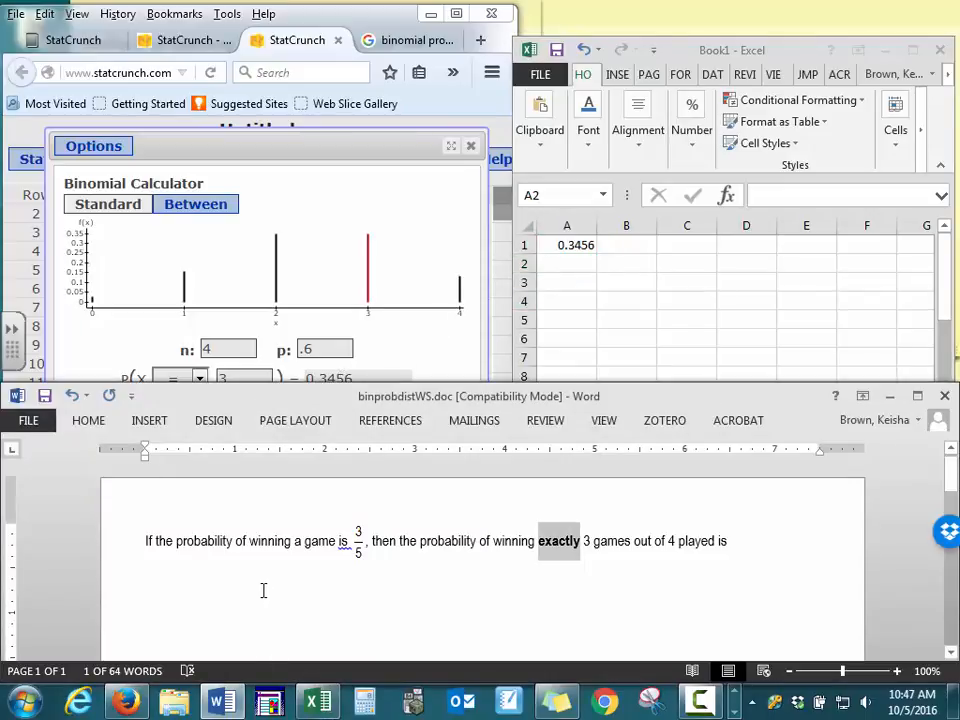
{"action": "scroll", "coordinate": [261, 591], "scroll_direction": "down", "scroll_amount": 3}
{"action": "scroll", "coordinate": [262, 591], "scroll_direction": "down", "scroll_amount": 1}
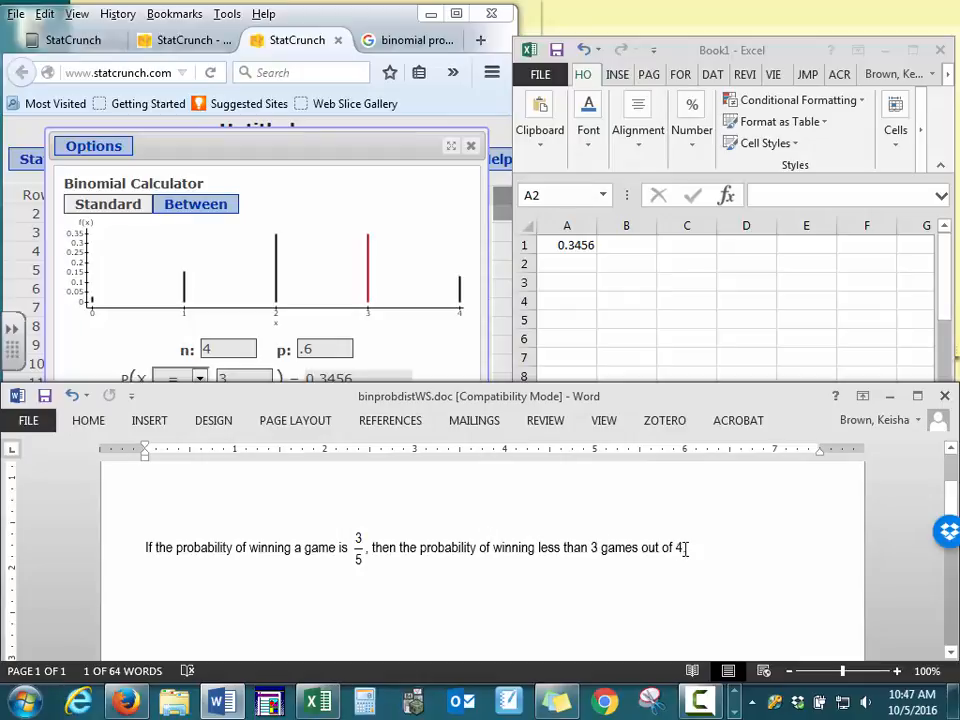
{"action": "key", "text": "Return"}
{"action": "key", "text": "Tab"}
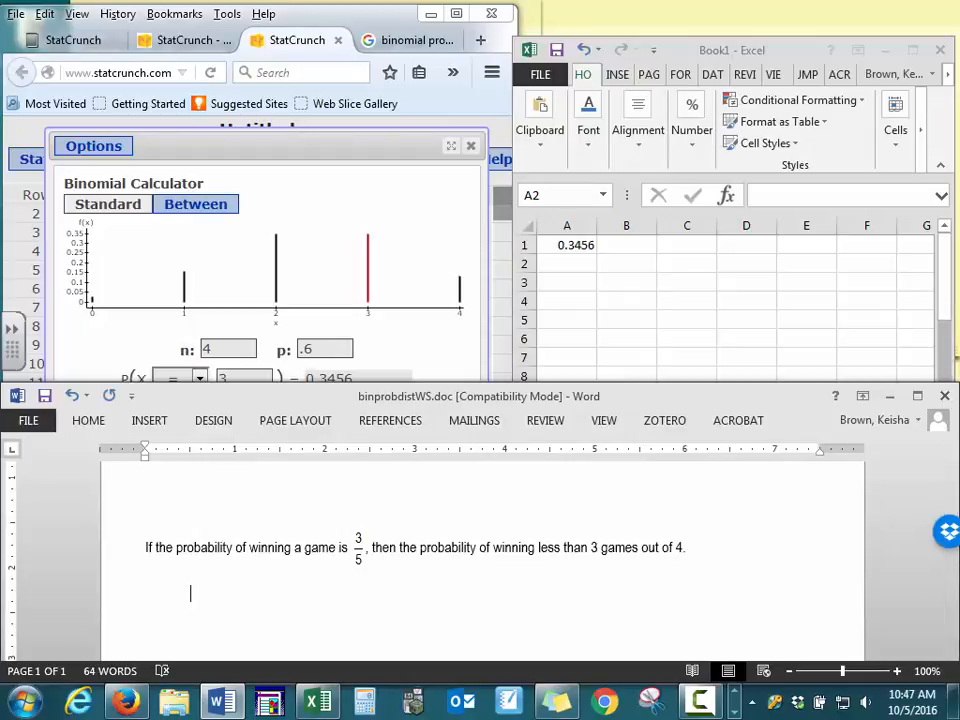
{"action": "type", "text": "0  or 1 or 2"}
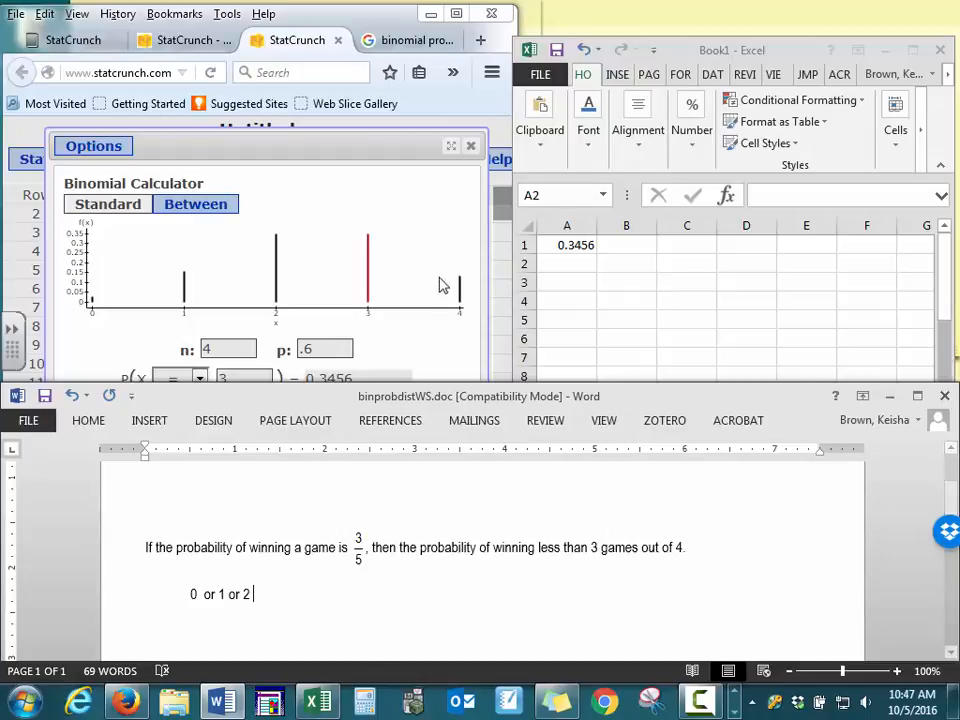
Step: Switch to StatCrunch and compute the probability that X < 3 in the binomial calculator
{"action": "left_click", "coordinate": [435, 229]}
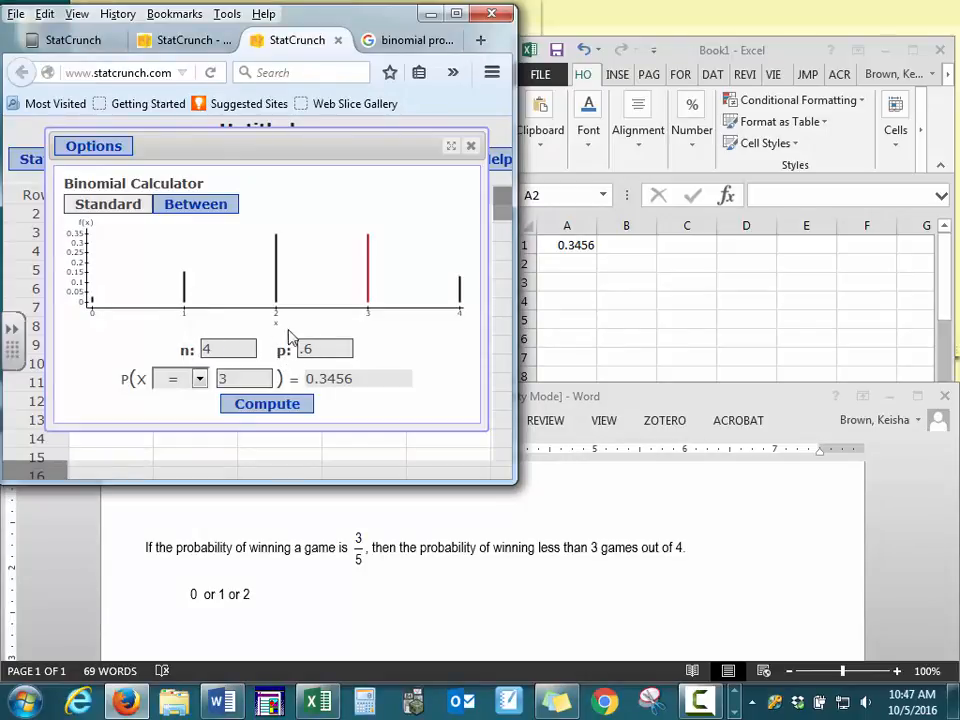
{"action": "left_click", "coordinate": [200, 381]}
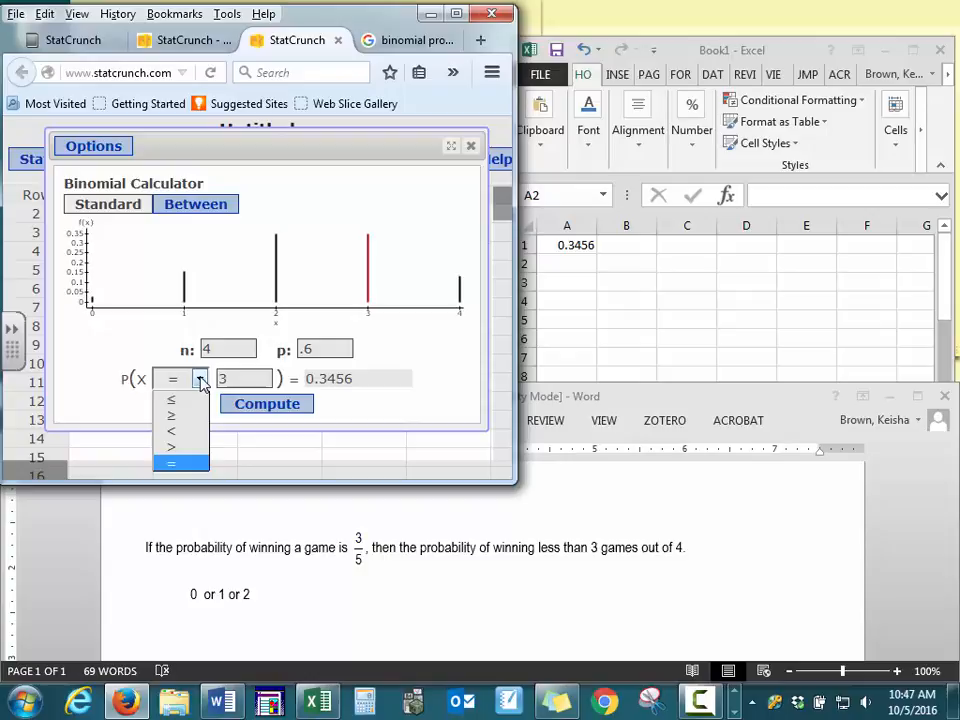
{"action": "left_click", "coordinate": [190, 434]}
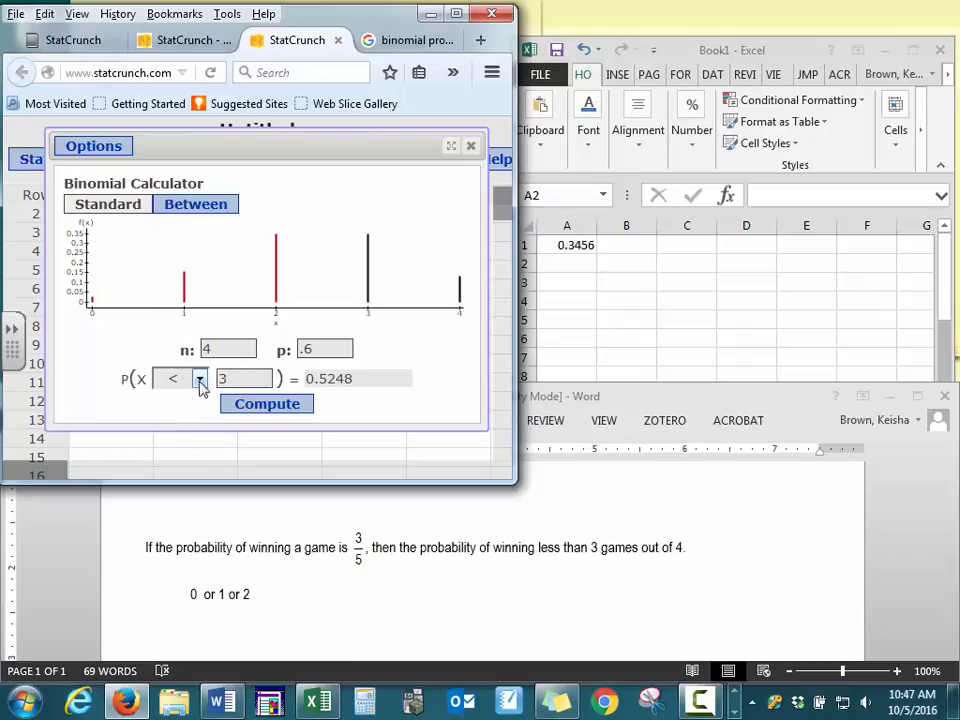
Step: Change the binomial calculator's condition to X ≤ 2 and compute the probability
{"action": "left_click", "coordinate": [200, 382]}
{"action": "left_click", "coordinate": [184, 402]}
{"action": "left_click", "coordinate": [236, 378]}
{"action": "key", "text": "BackSpace"}
{"action": "type", "text": "2"}
{"action": "left_click", "coordinate": [278, 412]}
Step: Set the binomial calculator's condition back to X < 3 and compute the probability
{"action": "left_click", "coordinate": [200, 378]}
{"action": "left_click", "coordinate": [184, 431]}
{"action": "type", "text": "3"}
{"action": "left_click", "coordinate": [259, 407]}
Step: Compute the equivalent probability for X ≤ 2 in the binomial calculator
{"action": "left_click", "coordinate": [201, 380]}
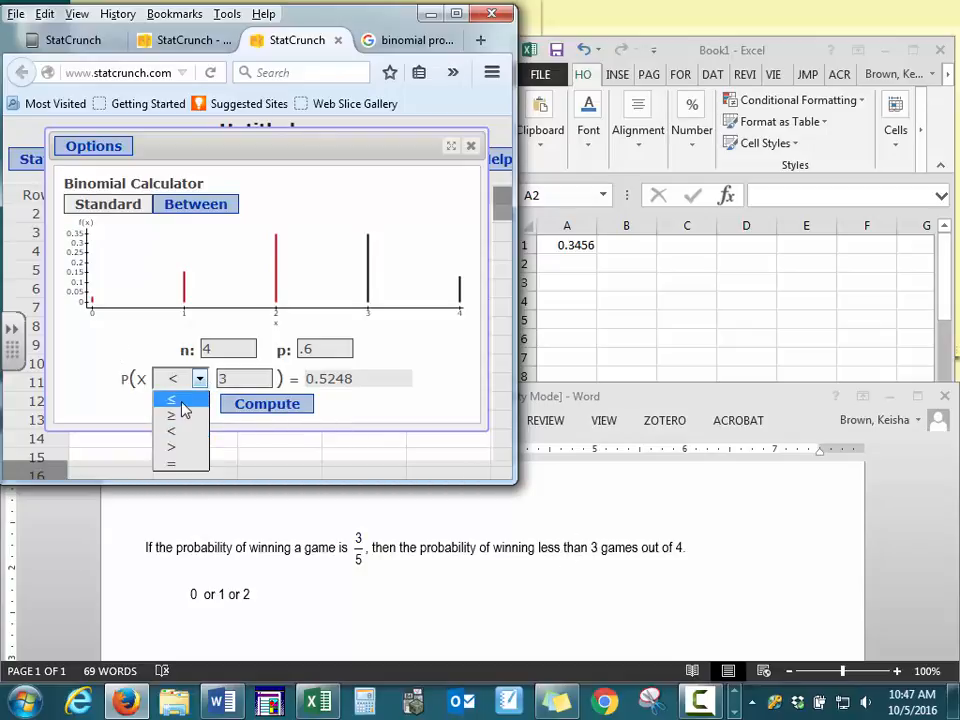
{"action": "left_click", "coordinate": [182, 401]}
{"action": "double_click", "coordinate": [230, 378]}
{"action": "type", "text": "2"}
{"action": "left_click", "coordinate": [248, 406]}
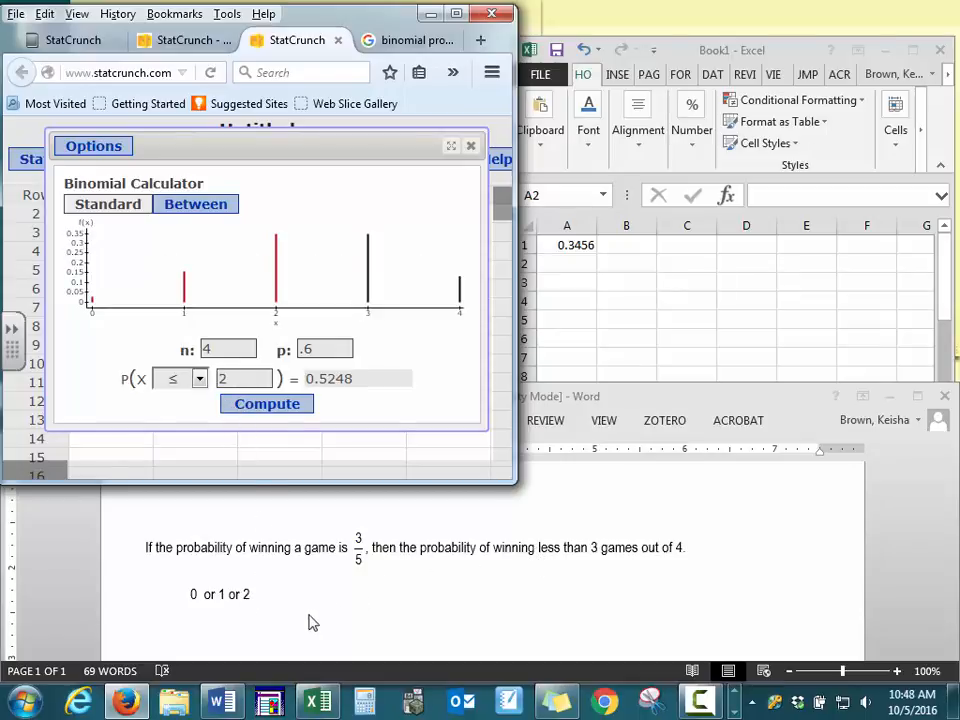
Step: Switch to Excel and enter the cumulative binomial formula =BINOM.DIST(2,4,.6, TRUE) in cell B2
{"action": "left_click", "coordinate": [645, 262]}
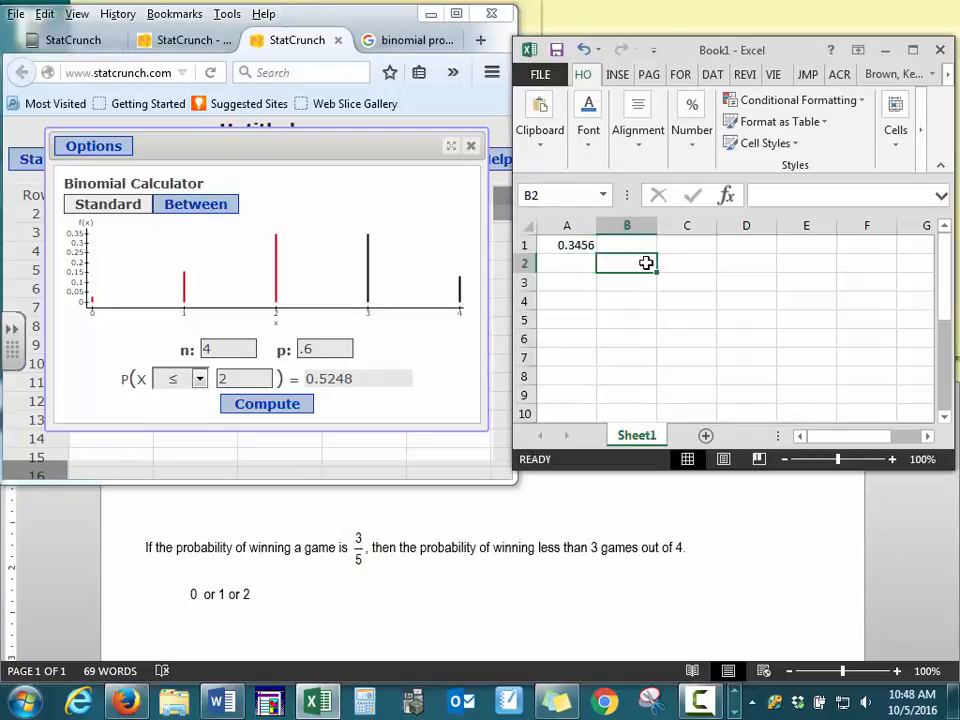
{"action": "type", "text": "="}
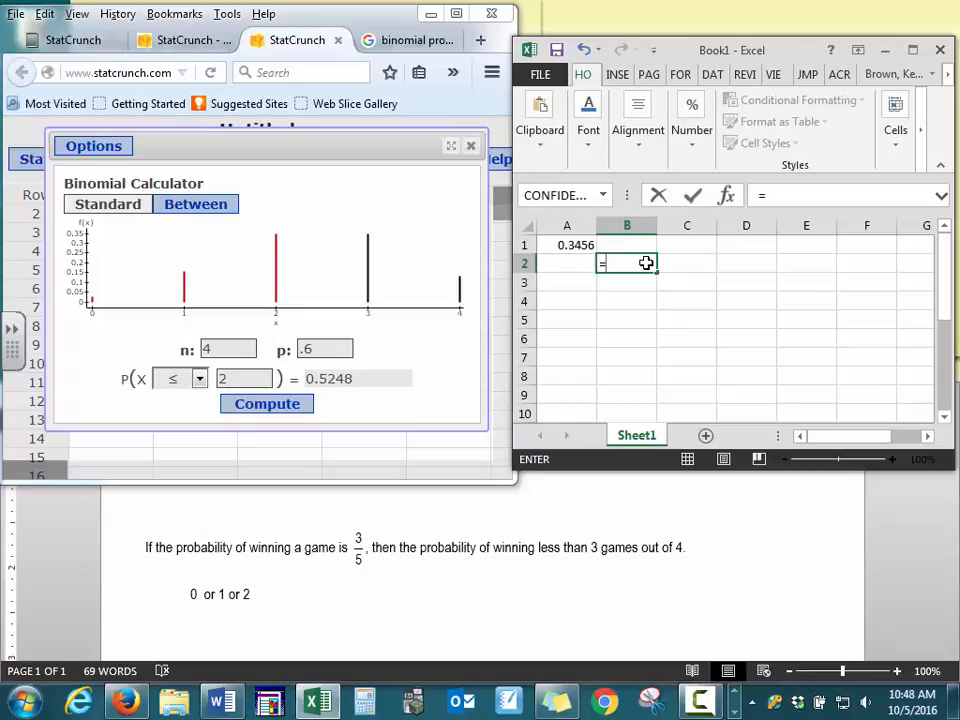
{"action": "type", "text": "bin"}
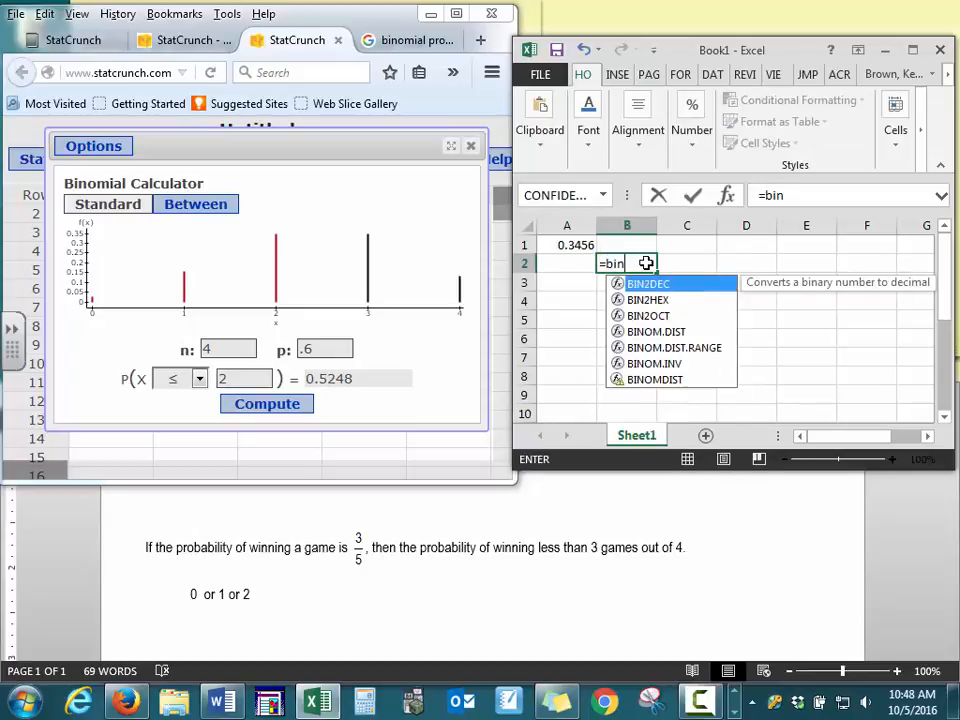
{"action": "type", "text": "o"}
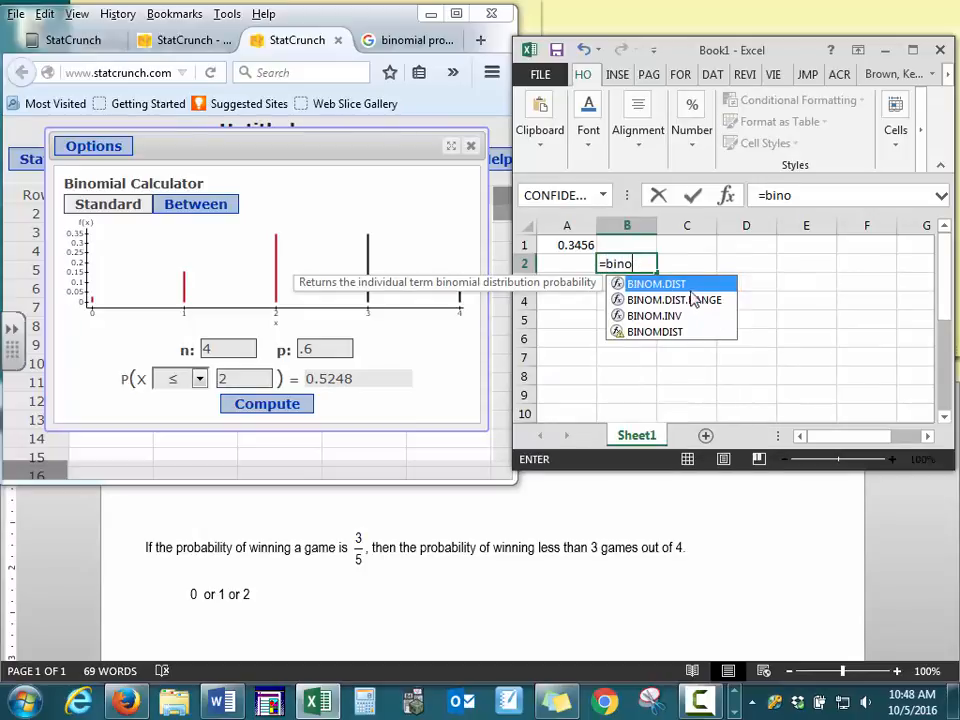
{"action": "double_click", "coordinate": [660, 284]}
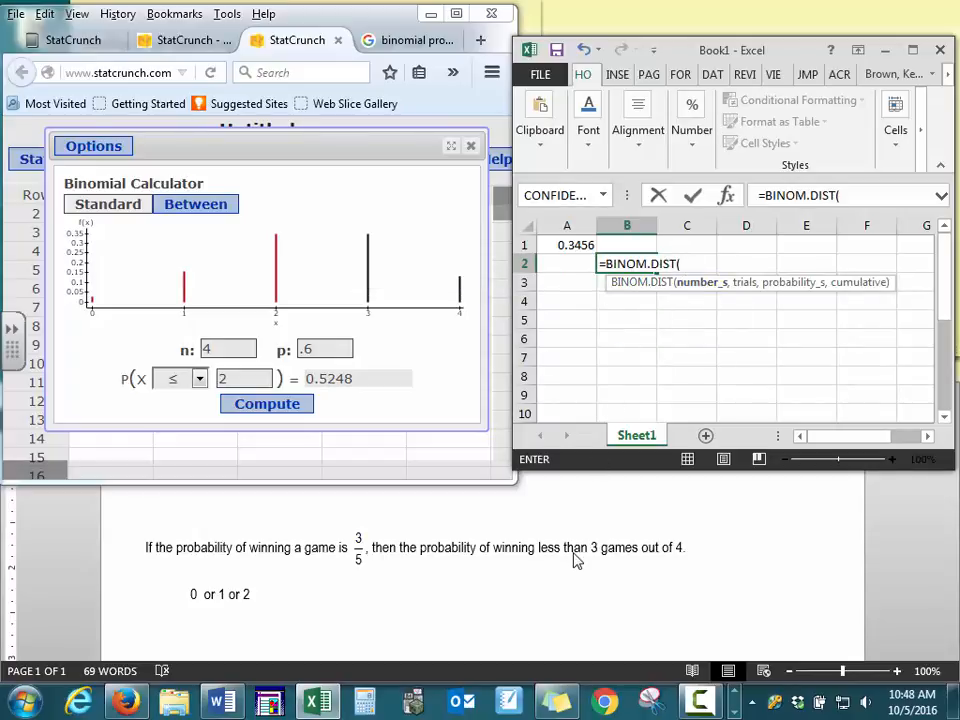
{"action": "type", "text": "2,"}
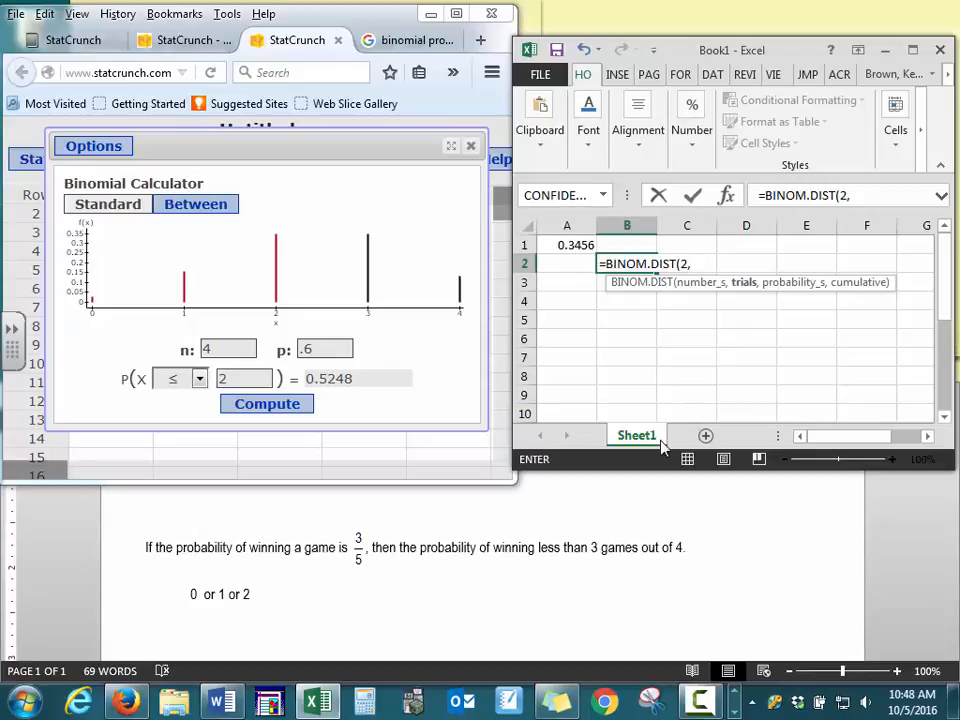
{"action": "type", "text": "4,.6"}
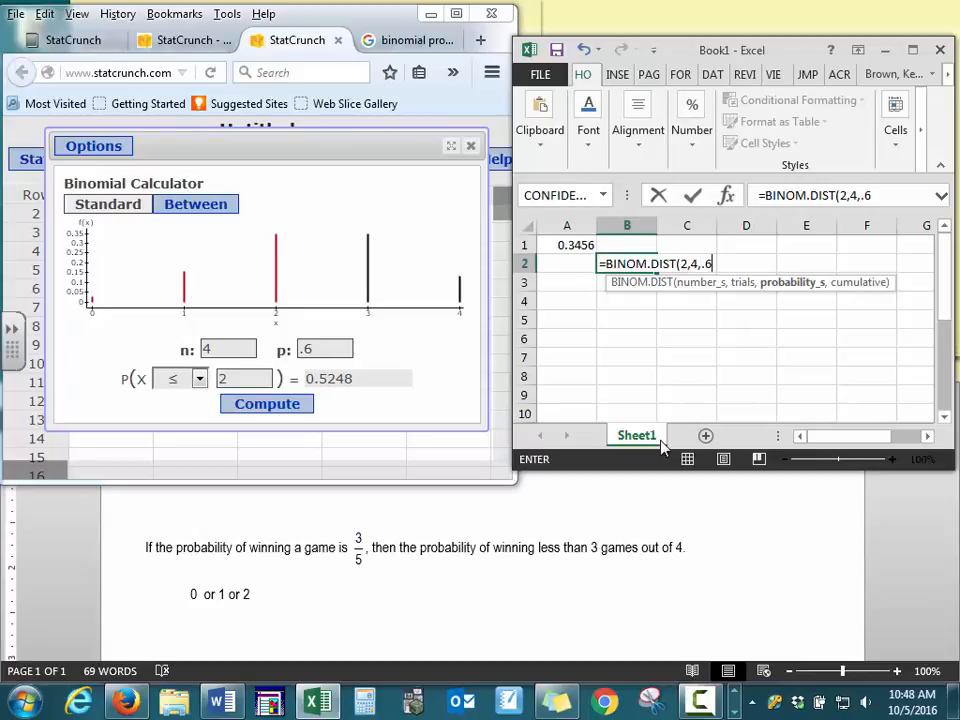
{"action": "type", "text": ","}
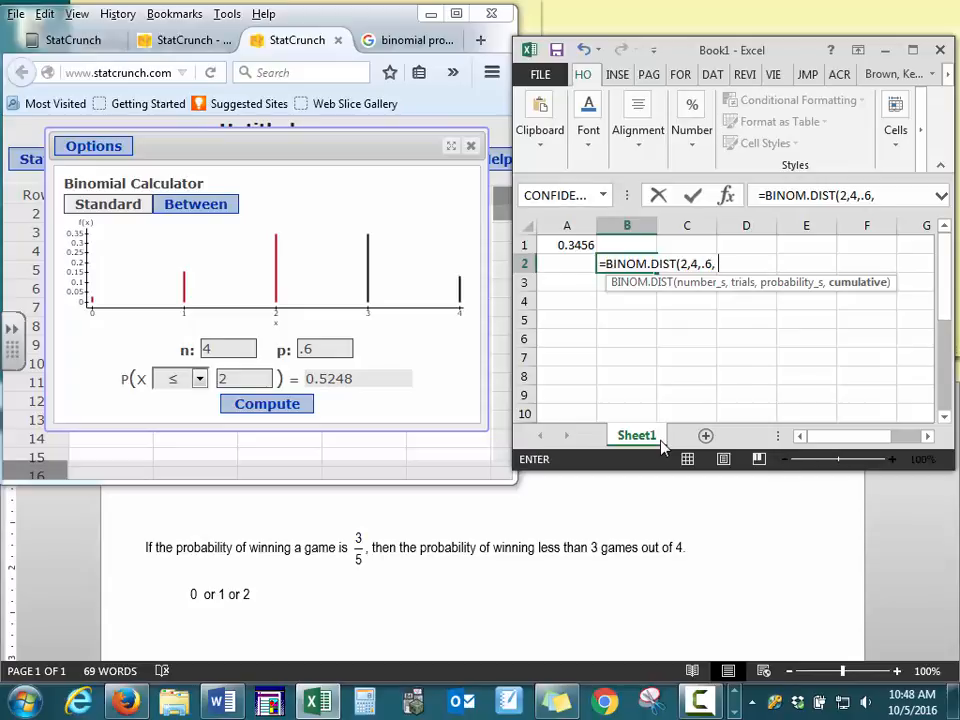
{"action": "type", "text": " TRUE)"}
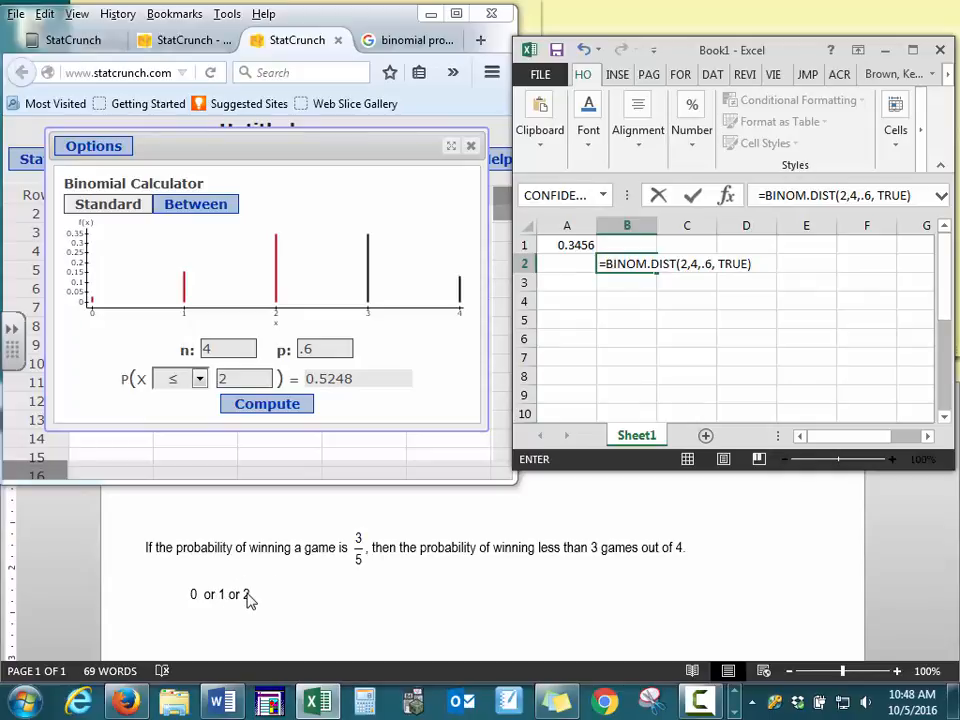
{"action": "key", "text": "Return"}
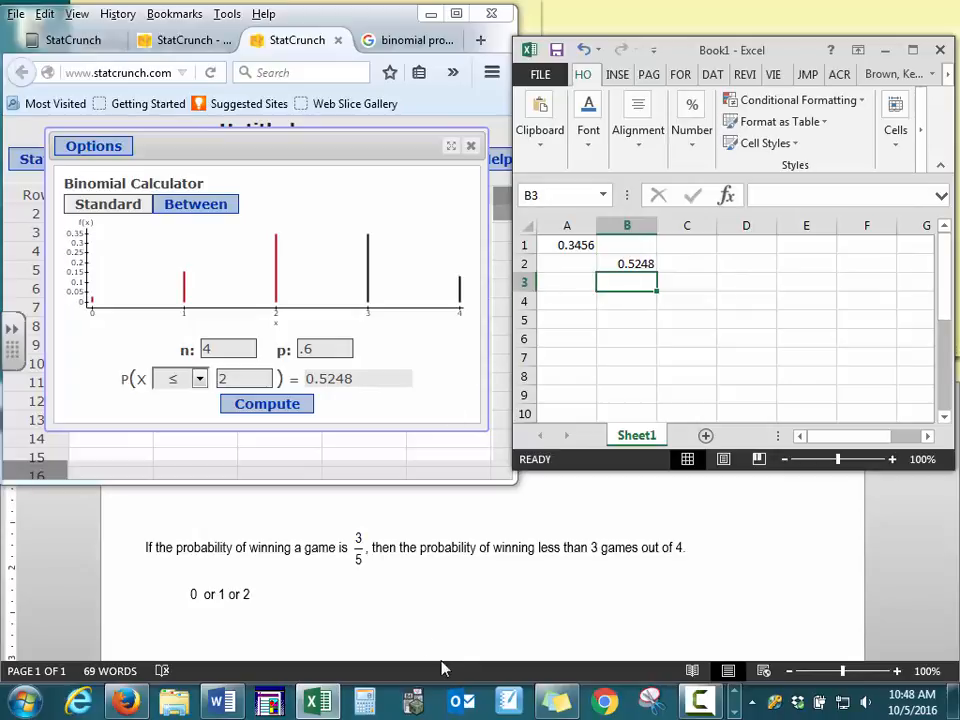
Step: Switch to the Word worksheet and enter "3 or 4" indented below the question about winning 3 or more games
{"action": "left_click", "coordinate": [401, 611]}
{"action": "scroll", "coordinate": [379, 591], "scroll_direction": "down", "scroll_amount": 4}
{"action": "scroll", "coordinate": [379, 591], "scroll_direction": "up", "scroll_amount": 1}
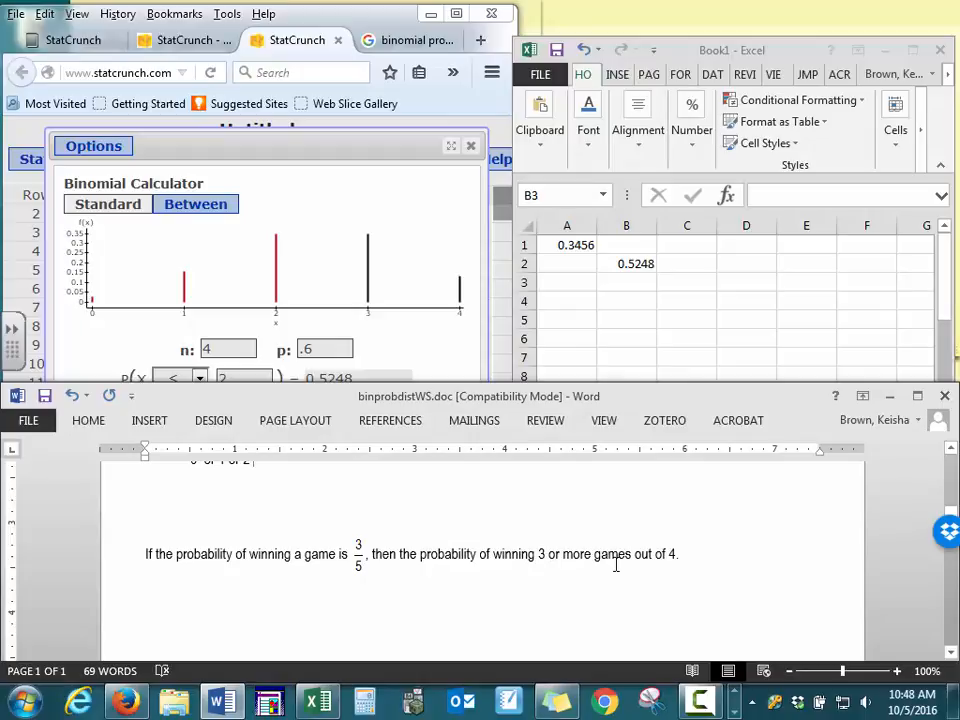
{"action": "left_click", "coordinate": [364, 600]}
{"action": "key", "text": "Tab"}
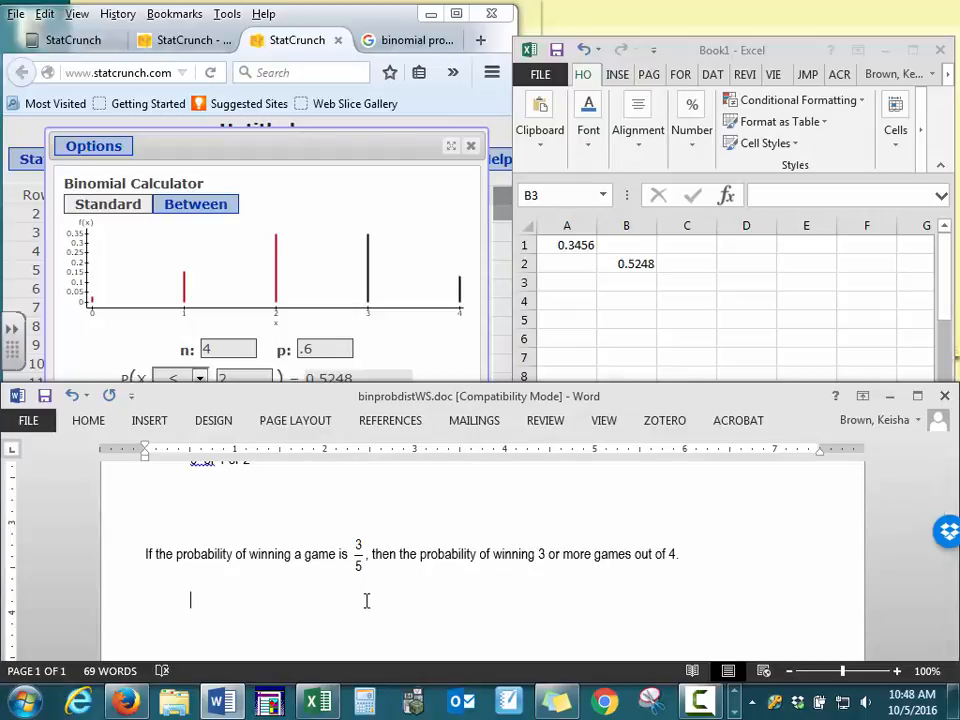
{"action": "type", "text": "3 or 4"}
Step: Switch to StatCrunch, set the binomial calculator's condition to X ≥ 3 and compute the probability
{"action": "left_click", "coordinate": [423, 200]}
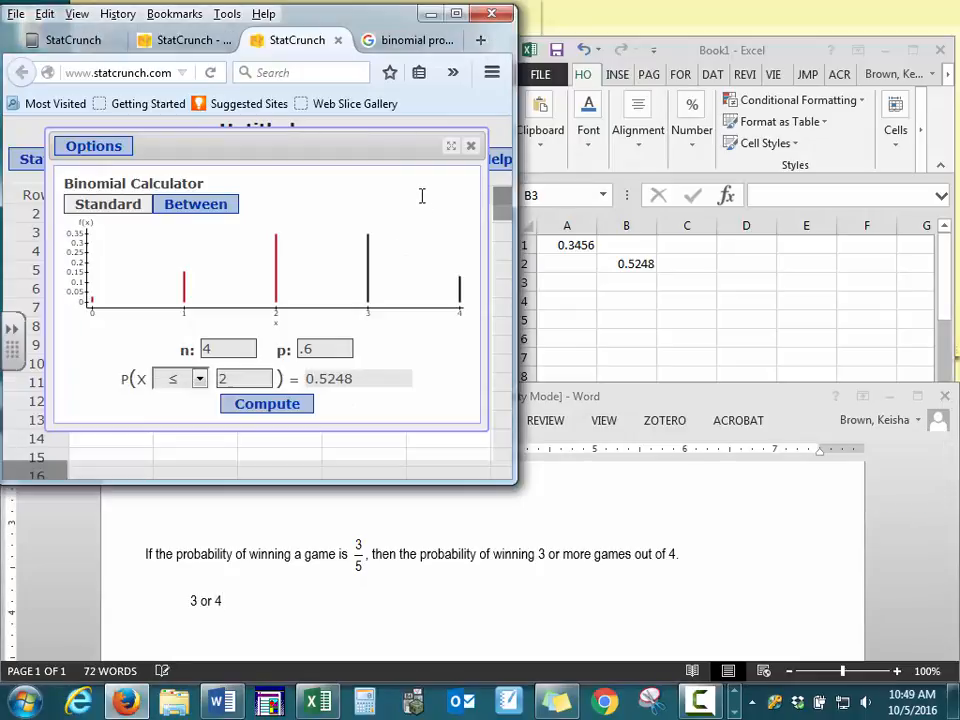
{"action": "left_click", "coordinate": [199, 378]}
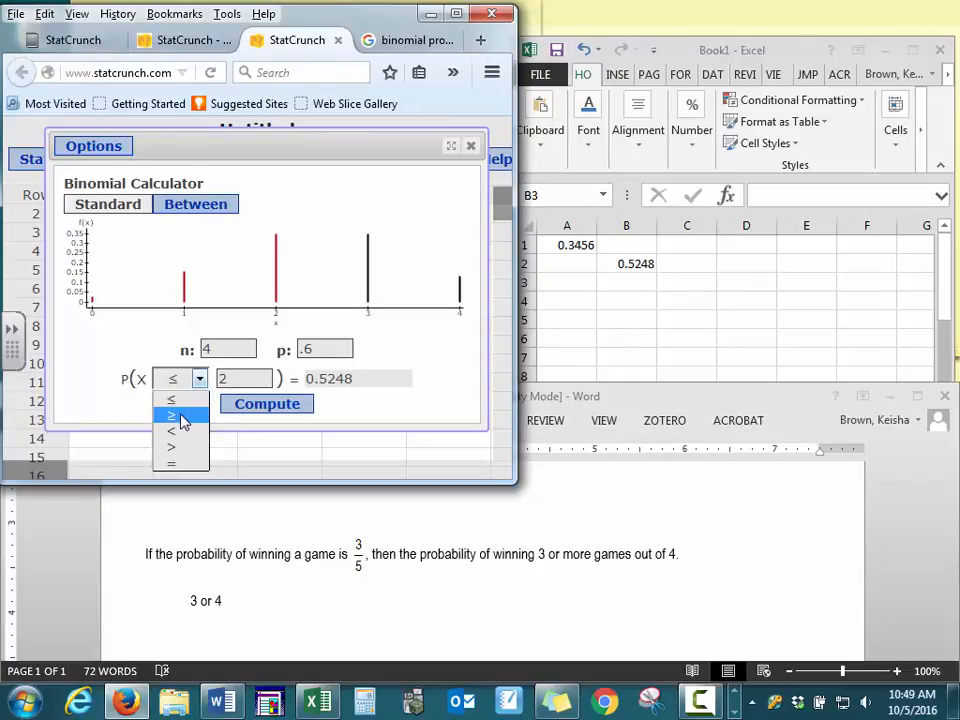
{"action": "left_click", "coordinate": [181, 416]}
{"action": "double_click", "coordinate": [236, 378]}
{"action": "type", "text": "3"}
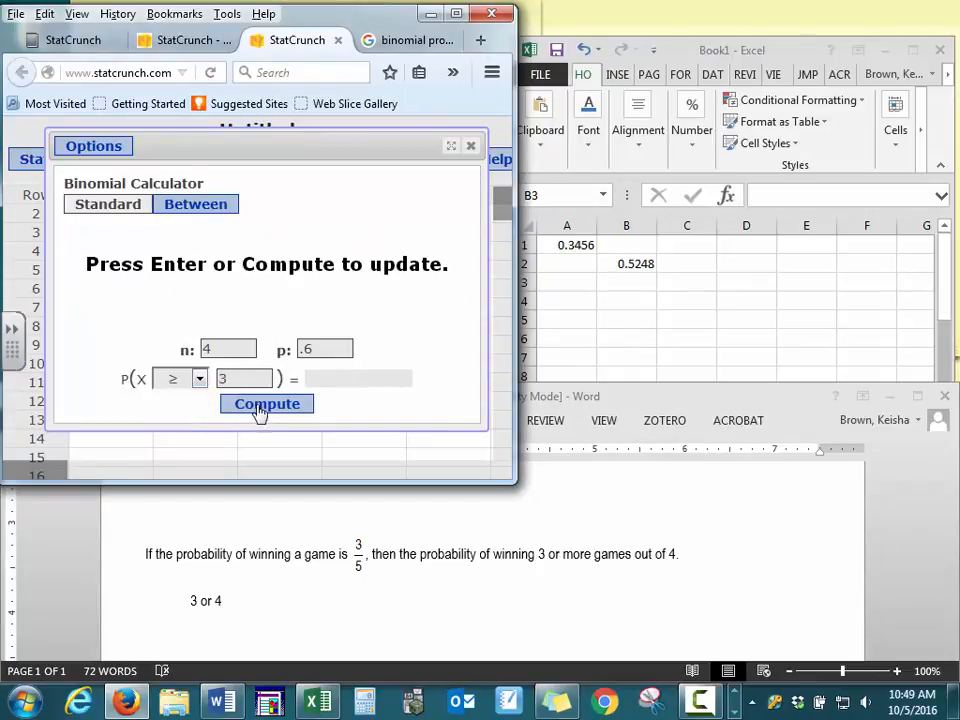
{"action": "left_click", "coordinate": [260, 408]}
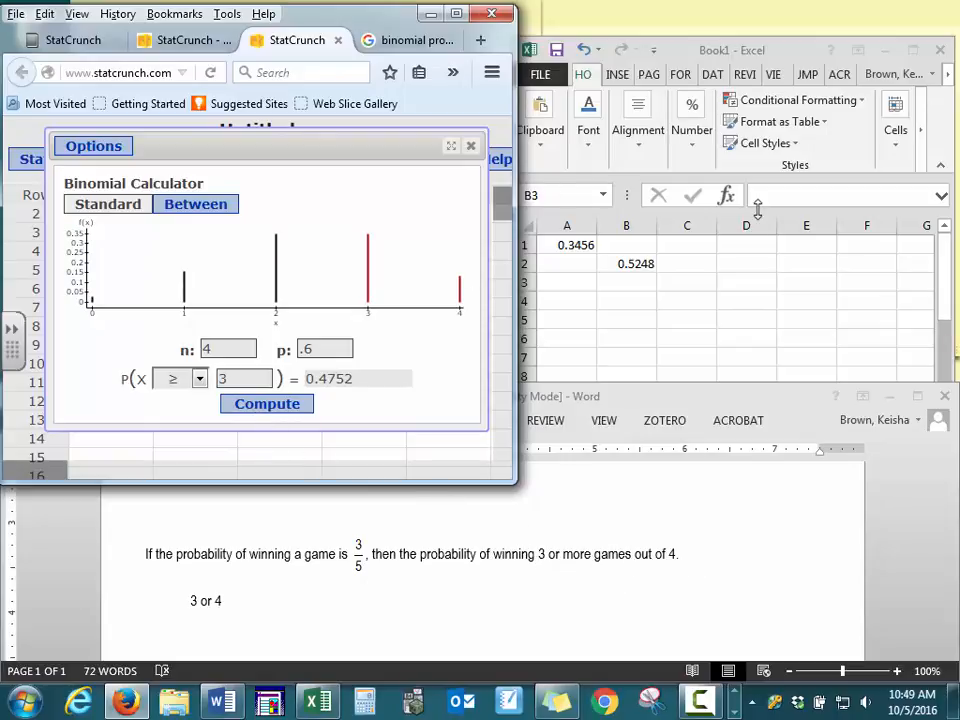
Step: Switch to Excel and start a formula in cell C3
{"action": "left_click", "coordinate": [692, 281]}
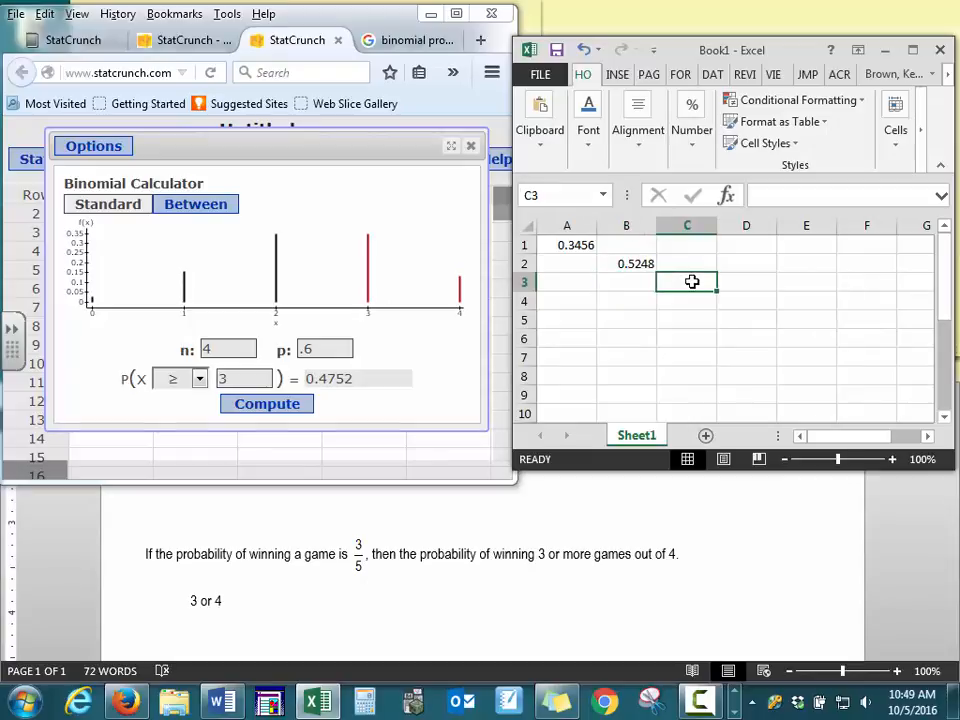
{"action": "type", "text": "="}
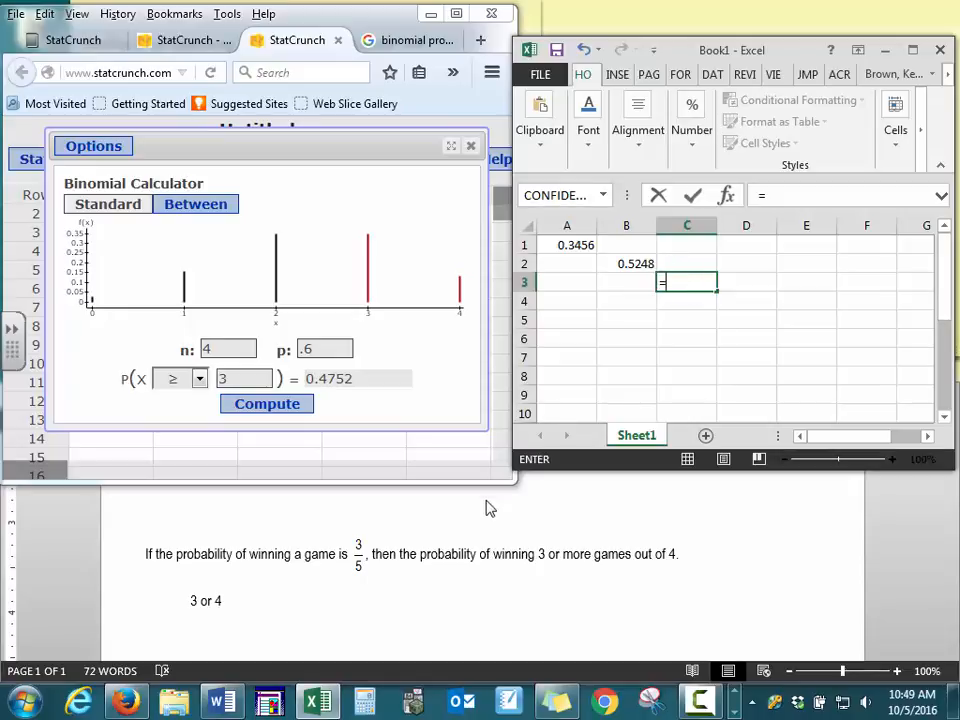
Step: Switch to the Word worksheet and remove an empty line above the question about winning 3 or more games
{"action": "left_click", "coordinate": [365, 527]}
{"action": "scroll", "coordinate": [203, 524], "scroll_direction": "up", "scroll_amount": 2}
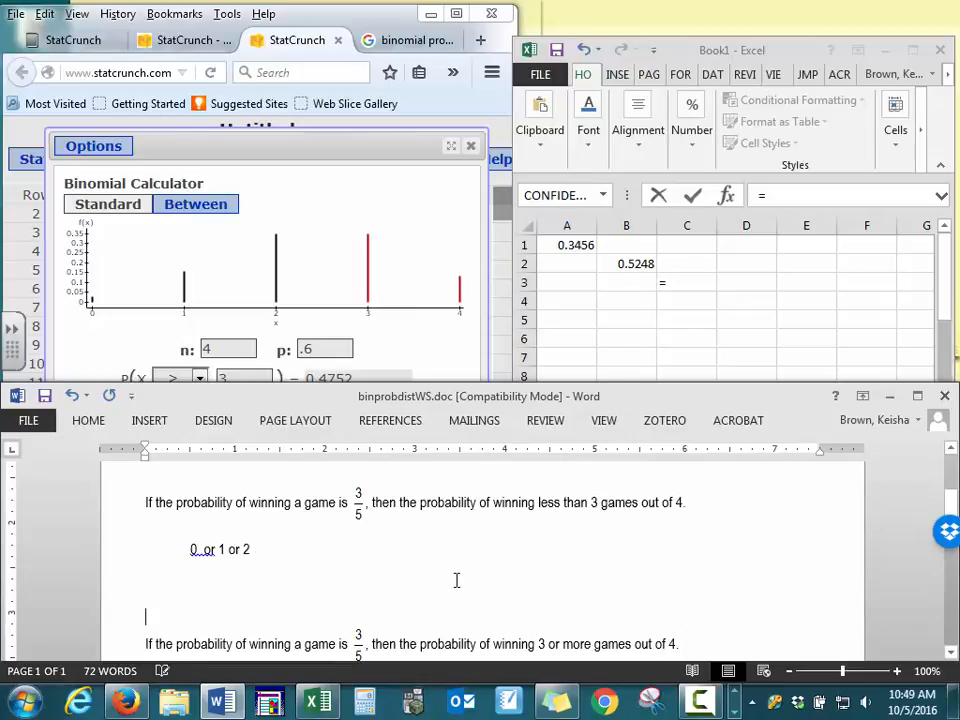
{"action": "scroll", "coordinate": [452, 575], "scroll_direction": "down", "scroll_amount": 2}
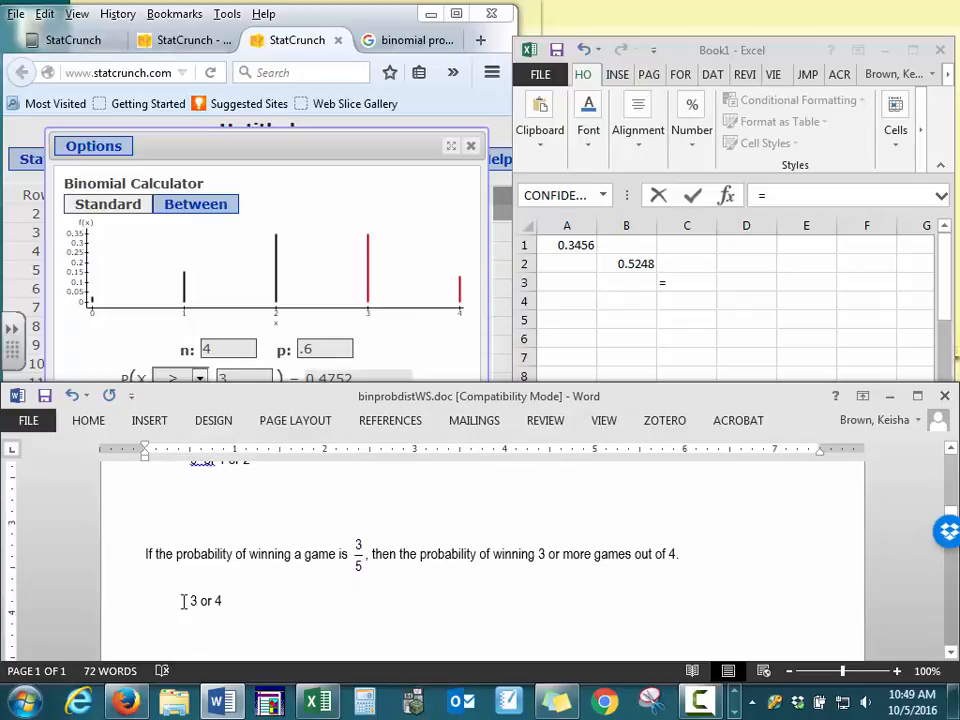
{"action": "left_click_drag", "start_coordinate": [189, 601], "coordinate": [225, 607]}
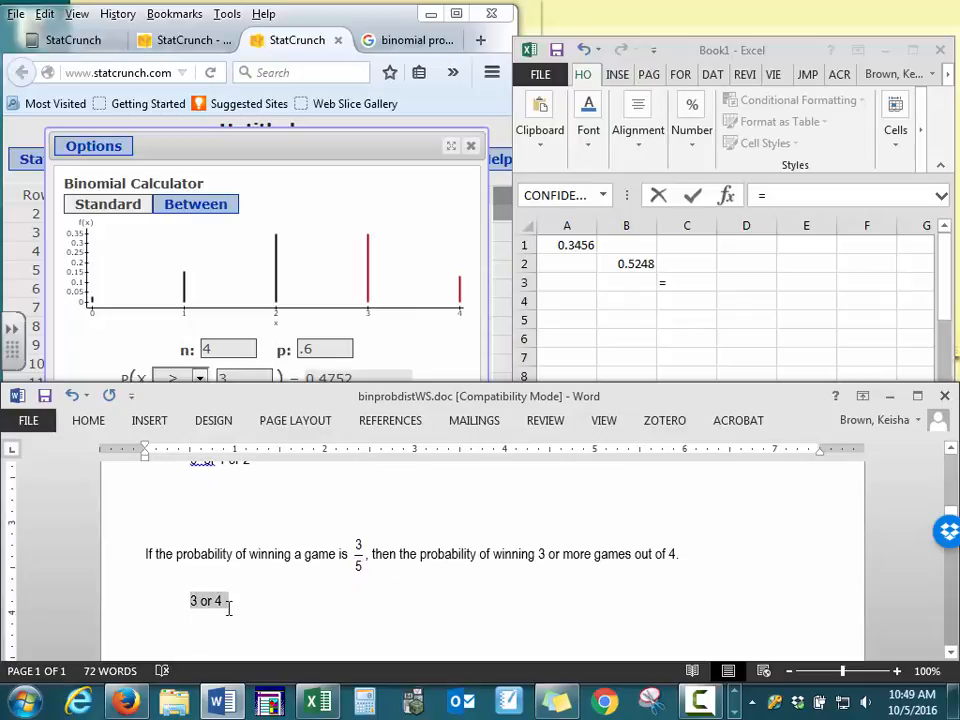
{"action": "left_click", "coordinate": [240, 483]}
{"action": "scroll", "coordinate": [219, 513], "scroll_direction": "down", "scroll_amount": 1}
{"action": "scroll", "coordinate": [200, 516], "scroll_direction": "up", "scroll_amount": 2}
{"action": "scroll", "coordinate": [219, 550], "scroll_direction": "down", "scroll_amount": 1}
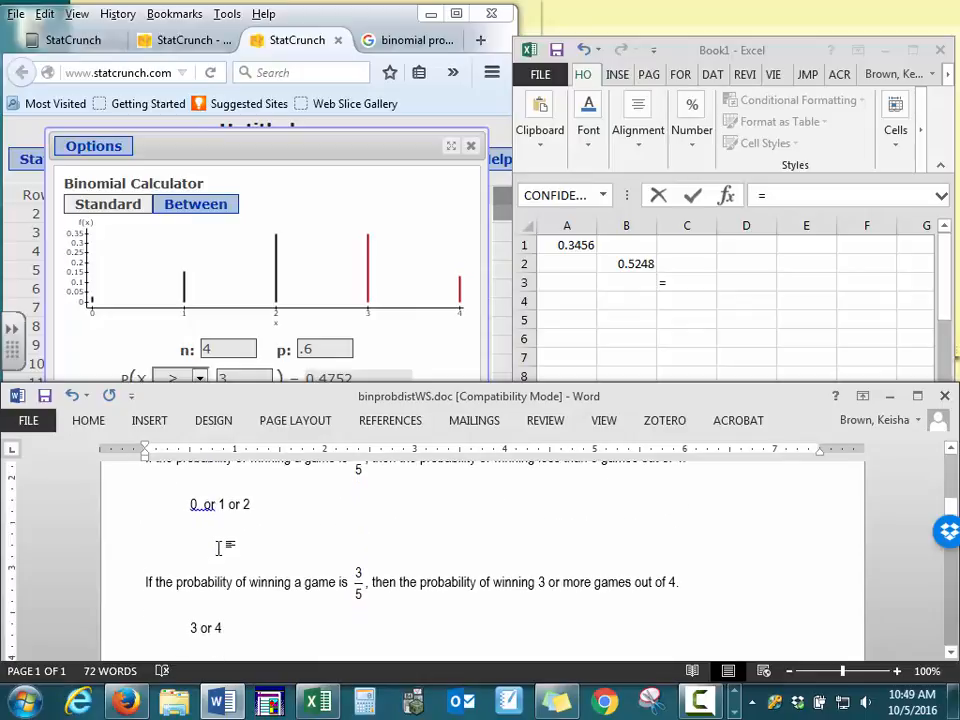
{"action": "key", "text": "Delete"}
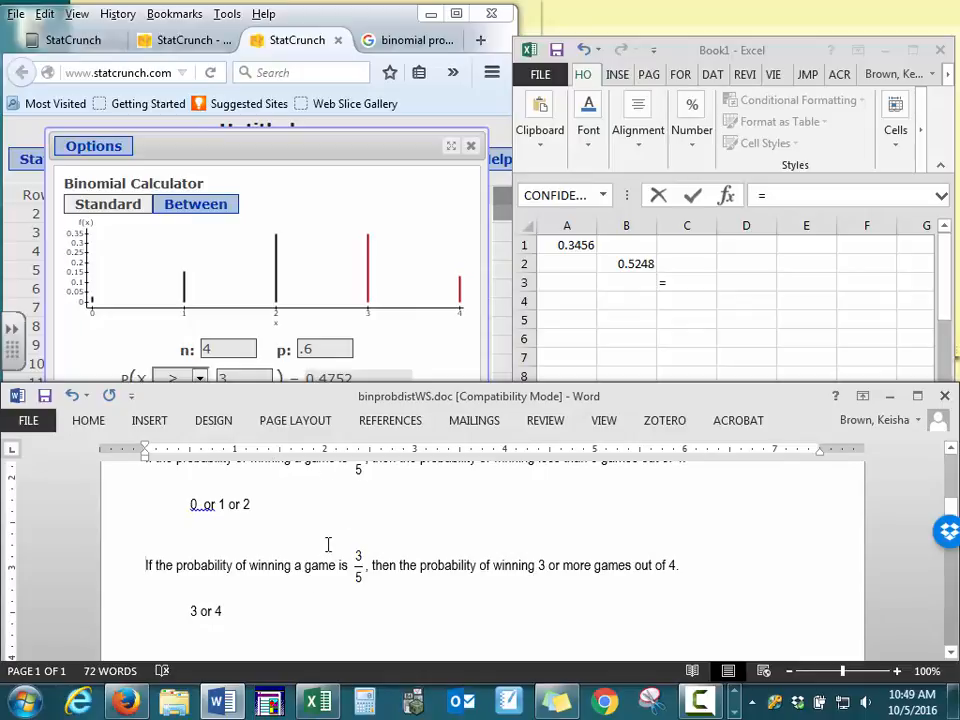
Step: Compare the "less than 3" and "3 or more" questions and their lists of possible wins
{"action": "scroll", "coordinate": [328, 544], "scroll_direction": "up", "scroll_amount": 1}
{"action": "left_click", "coordinate": [577, 503]}
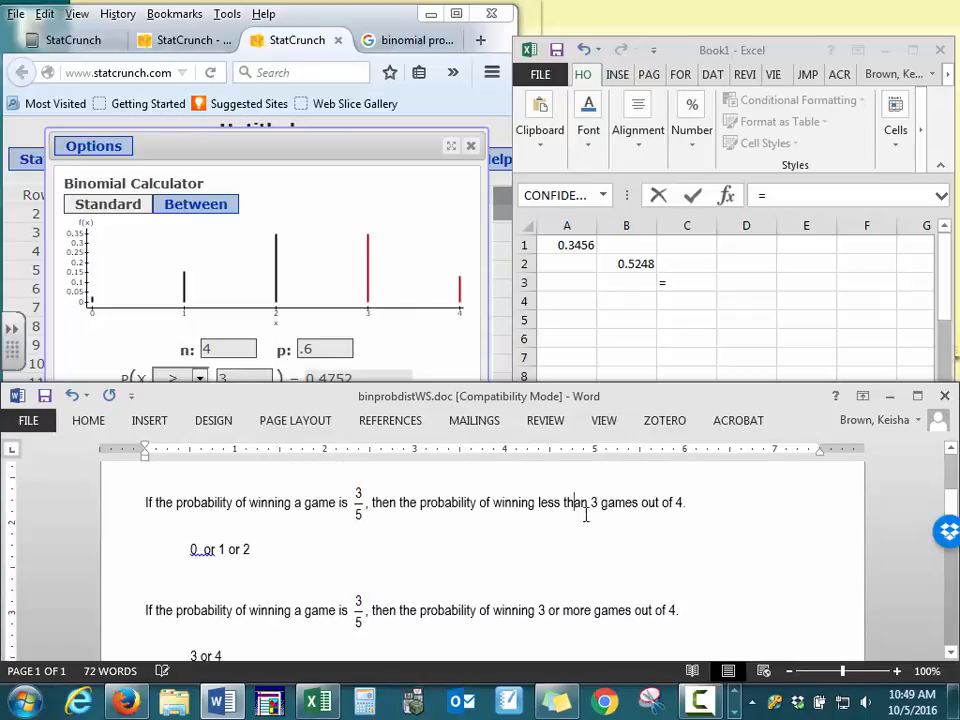
{"action": "scroll", "coordinate": [300, 565], "scroll_direction": "down", "scroll_amount": 1}
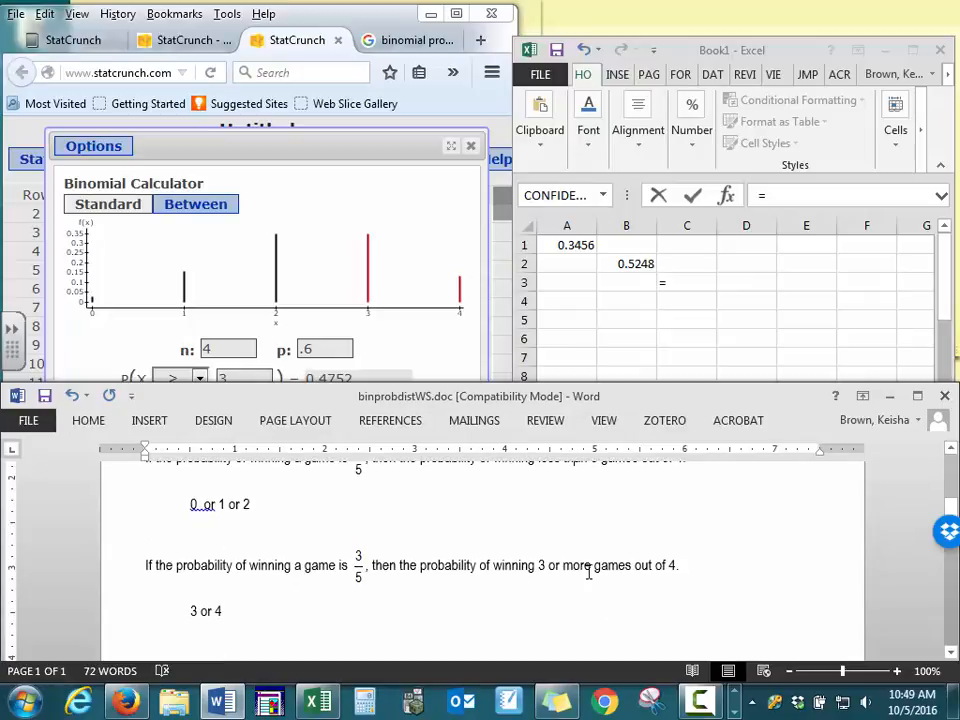
{"action": "left_click_drag", "start_coordinate": [190, 504], "coordinate": [252, 508]}
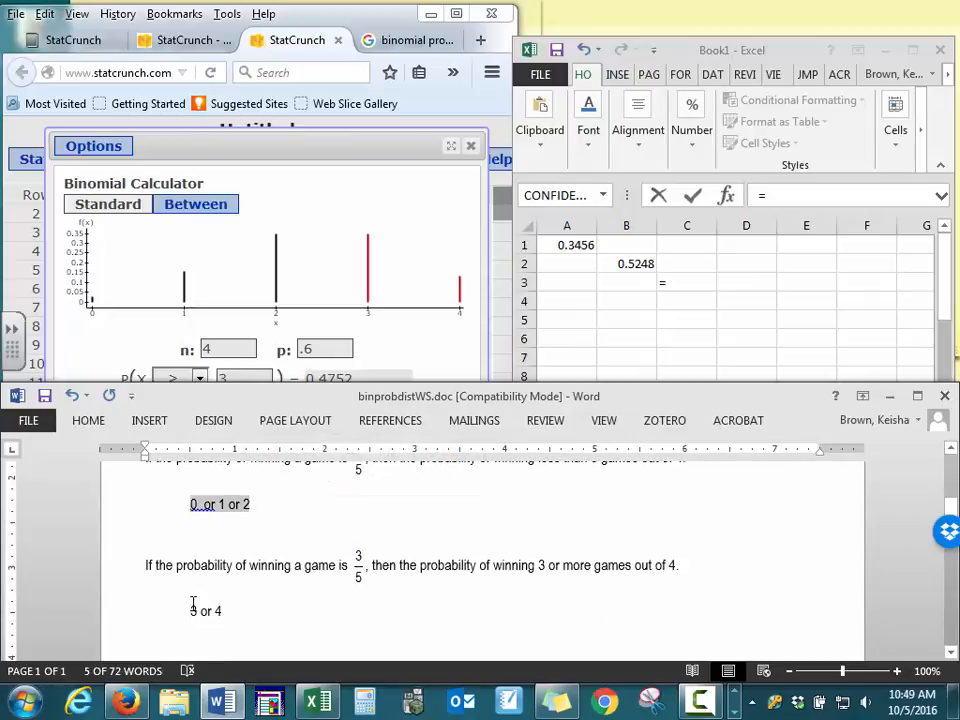
{"action": "left_click_drag", "start_coordinate": [193, 604], "coordinate": [233, 624]}
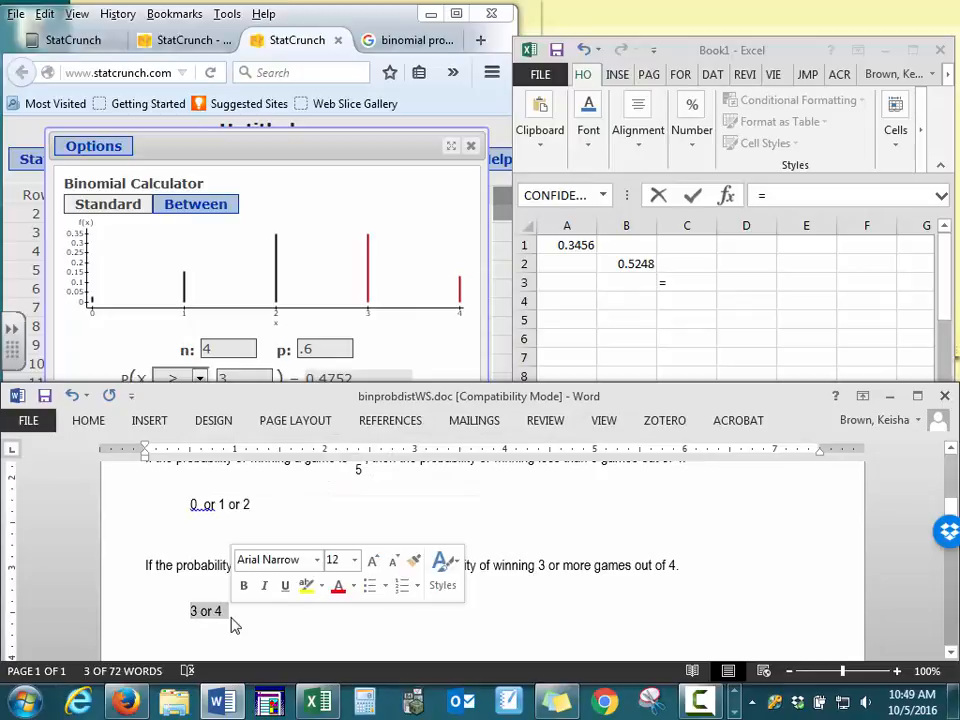
Step: Add the note "Complement = 1 – P(E)" one tab after "3 or 4", reverting the automatic replacement of (E)
{"action": "left_click", "coordinate": [338, 620]}
{"action": "left_click", "coordinate": [319, 605]}
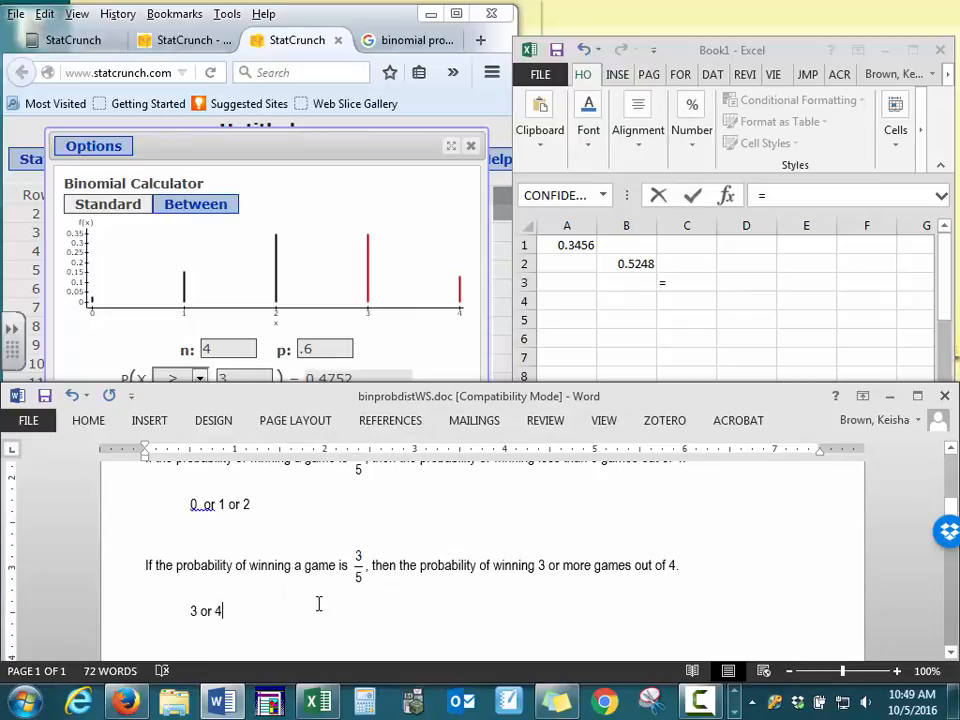
{"action": "key", "text": "Tab"}
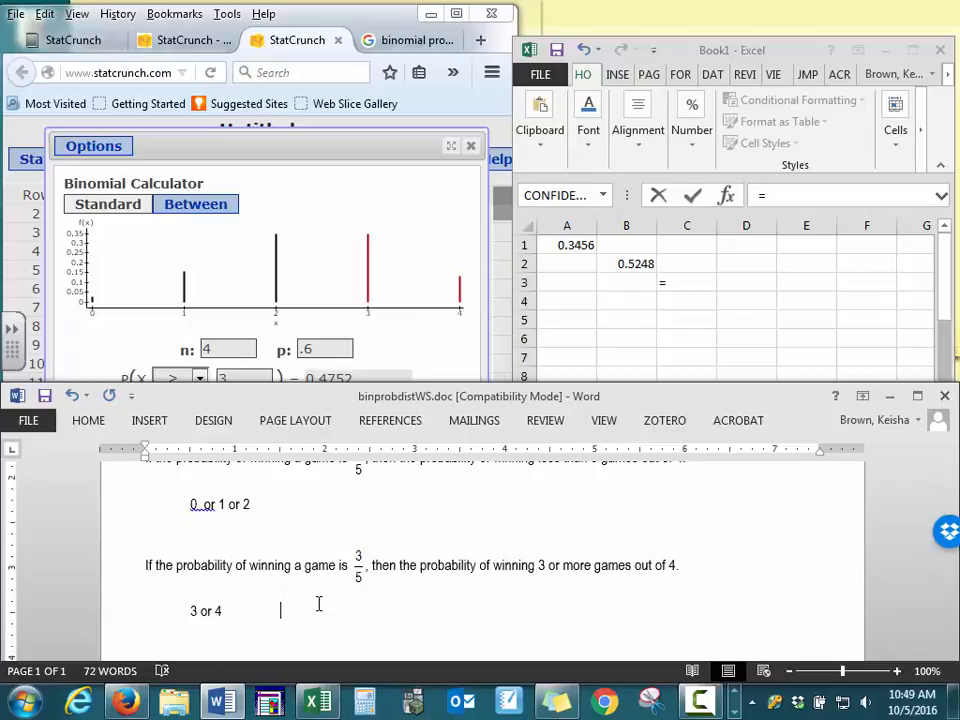
{"action": "type", "text": "Comple"}
{"action": "type", "text": "ment"}
{"action": "type", "text": " = 1 - P("}
{"action": "type", "text": "E)"}
{"action": "key", "text": "ctrl+z"}
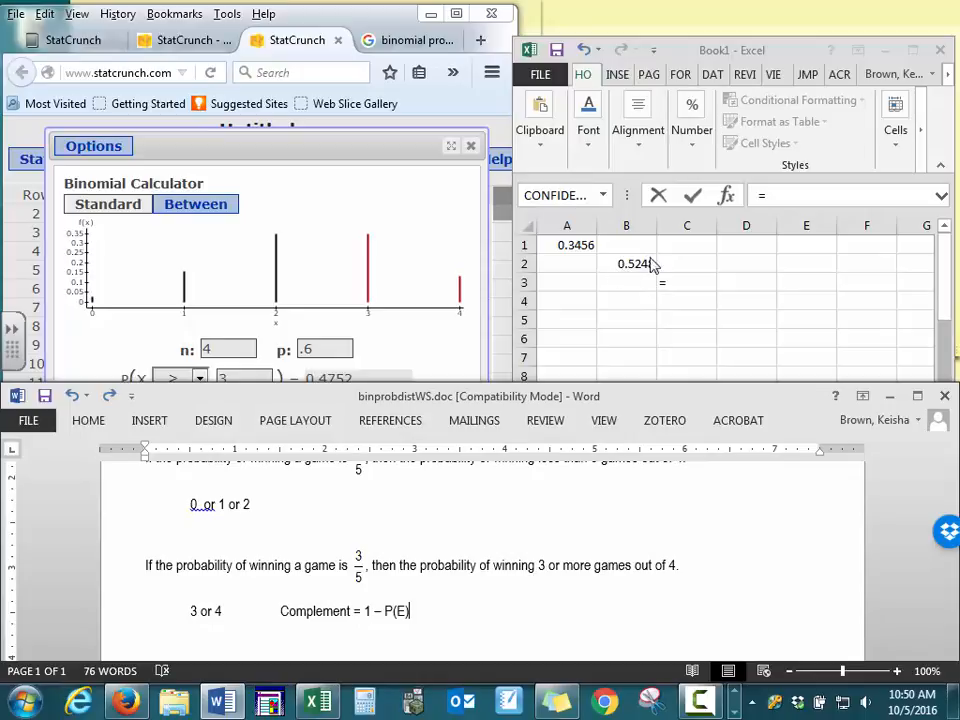
Step: Switch to Excel, complete the formula in C3 as 1 minus cell B2, and compare it with StatCrunch's result
{"action": "left_click", "coordinate": [684, 282]}
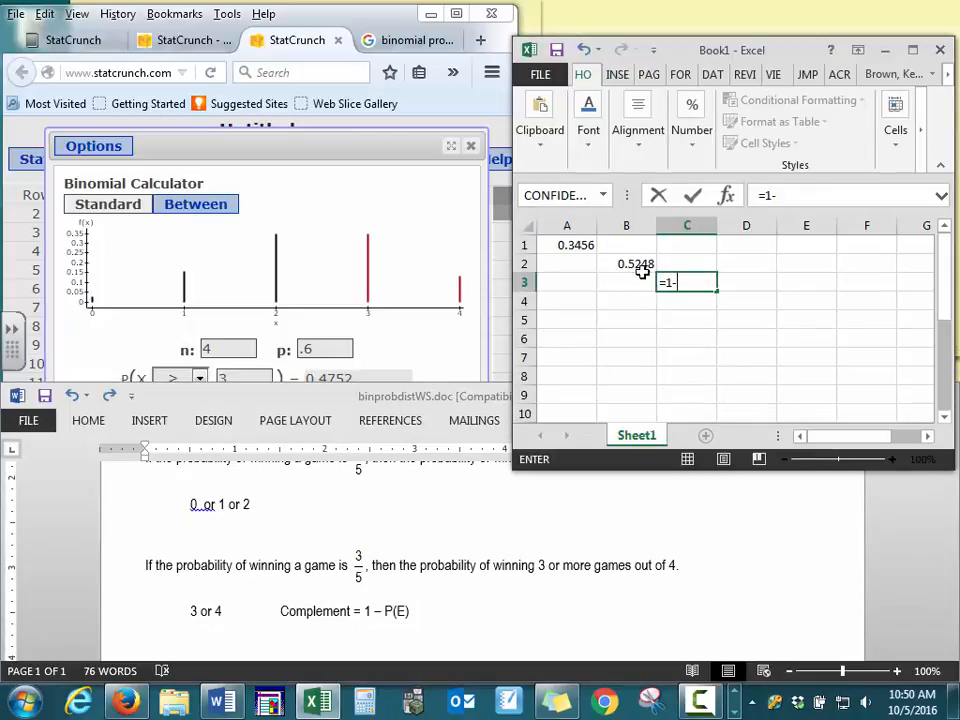
{"action": "left_click", "coordinate": [630, 268]}
{"action": "key", "text": "Return"}
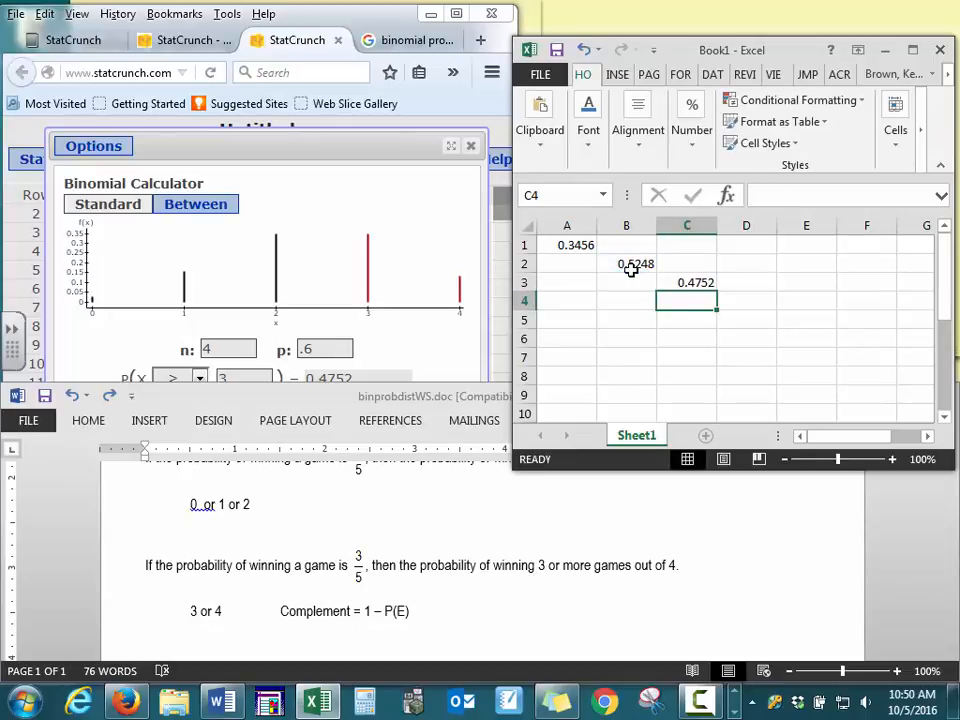
{"action": "left_click", "coordinate": [401, 349]}
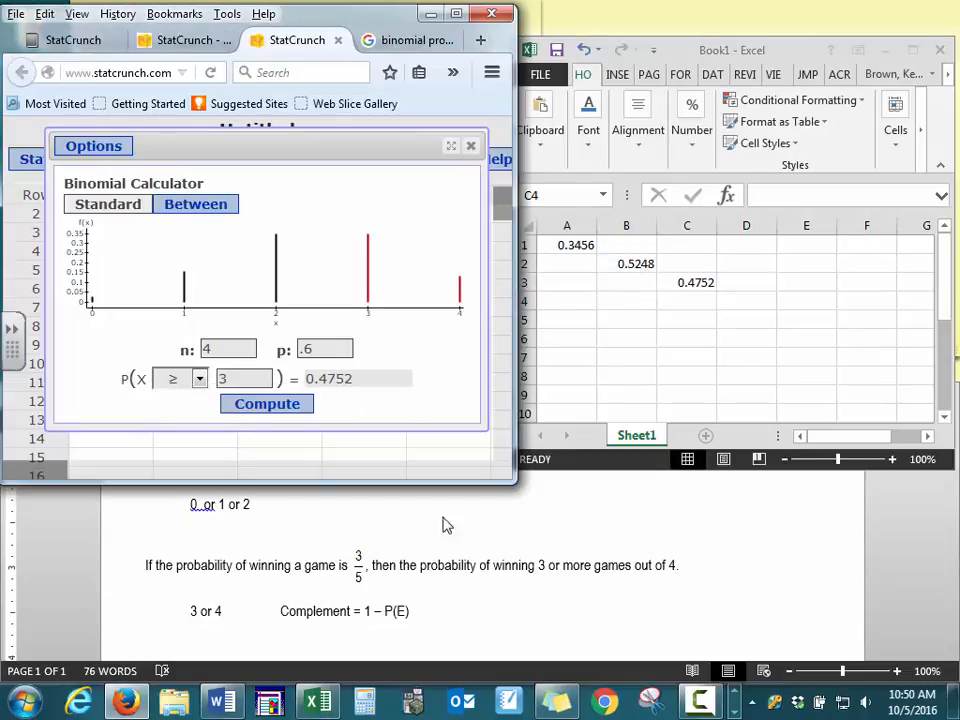
Step: Return to the Word worksheet and insert two line breaks after the complement note
{"action": "left_click", "coordinate": [424, 615]}
{"action": "scroll", "coordinate": [414, 606], "scroll_direction": "down", "scroll_amount": 2}
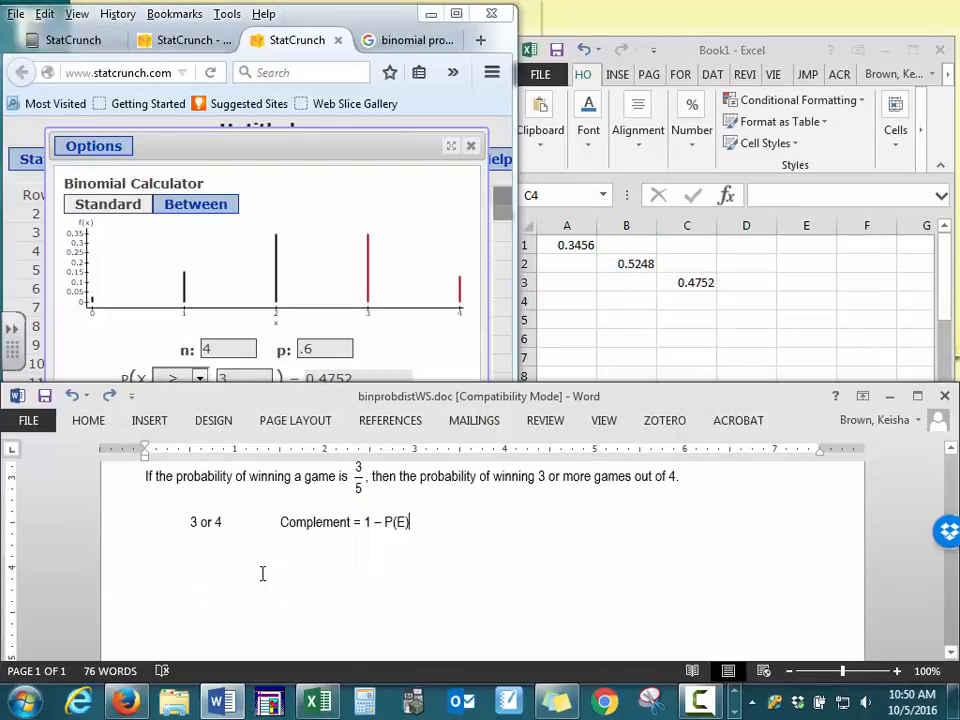
{"action": "key", "text": "Return"}
{"action": "key", "text": "Return"}
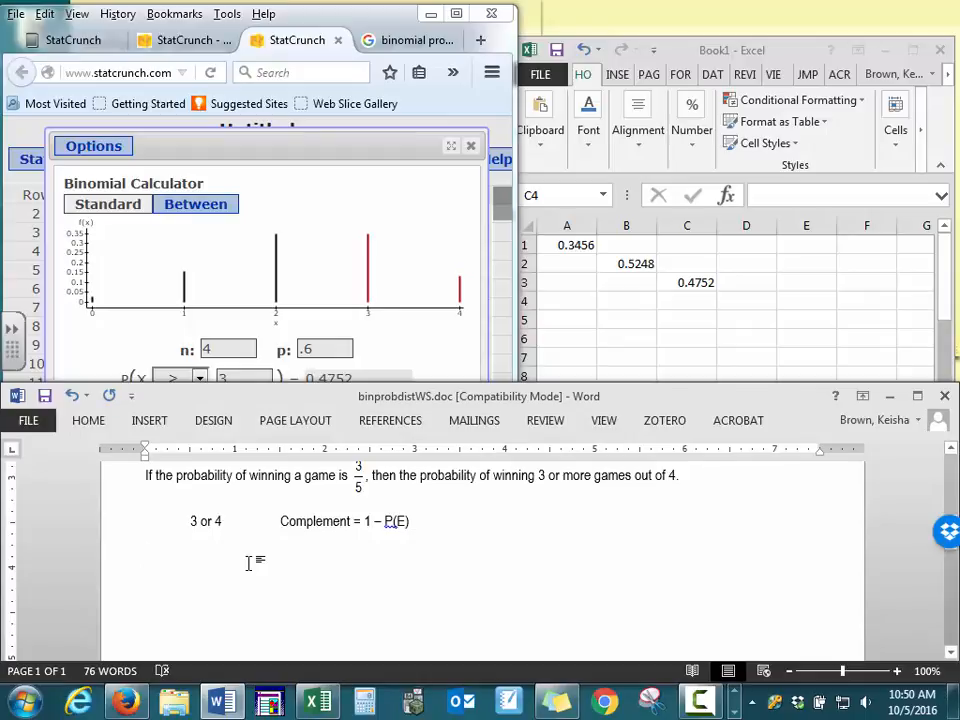
Step: Add the question "Winning 2 or 3 games." below the complement note, followed by a line break
{"action": "type", "text": "Winning 2"}
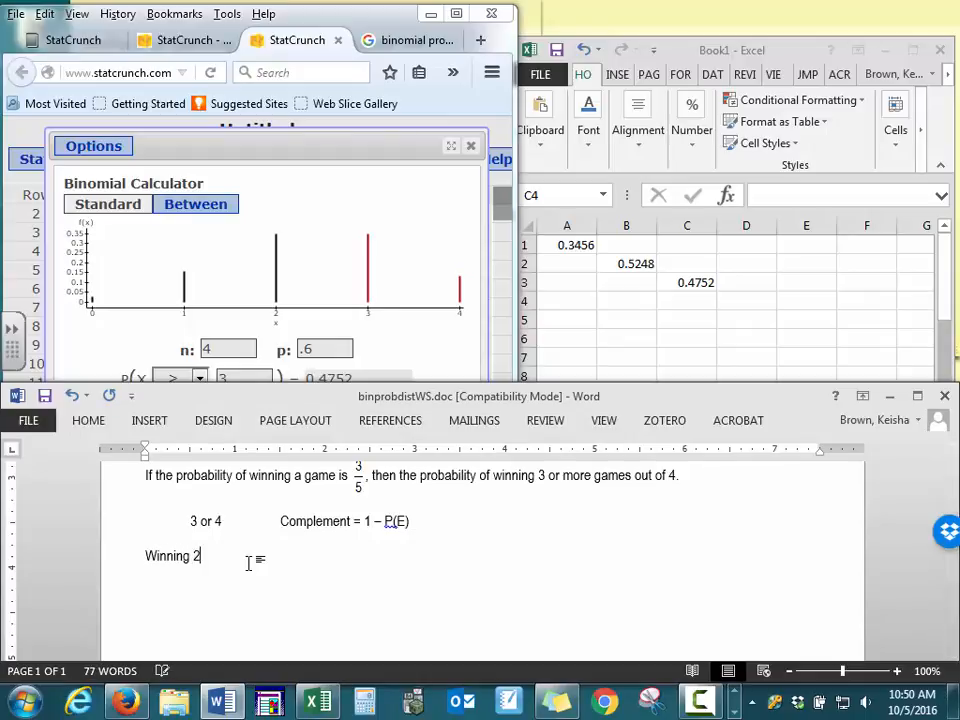
{"action": "type", "text": " or 3 game"}
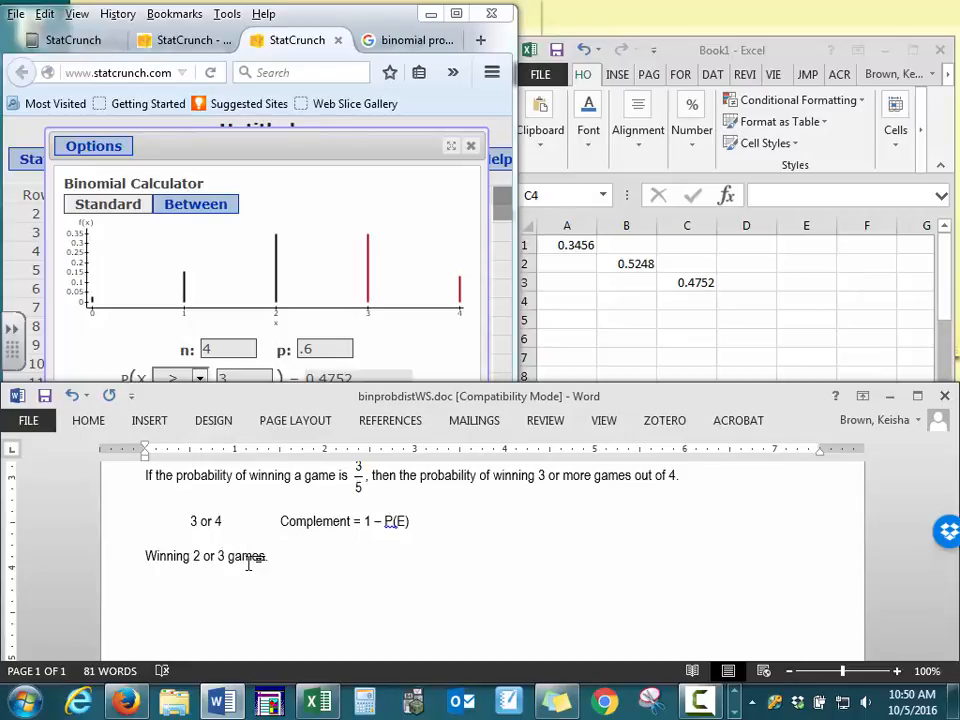
{"action": "type", "text": "s."}
{"action": "key", "text": "Return"}
Step: Switch to StatCrunch and compute the binomial probability between 2 and 3 wins, keeping n at 4 and p at .6
{"action": "left_click", "coordinate": [426, 332]}
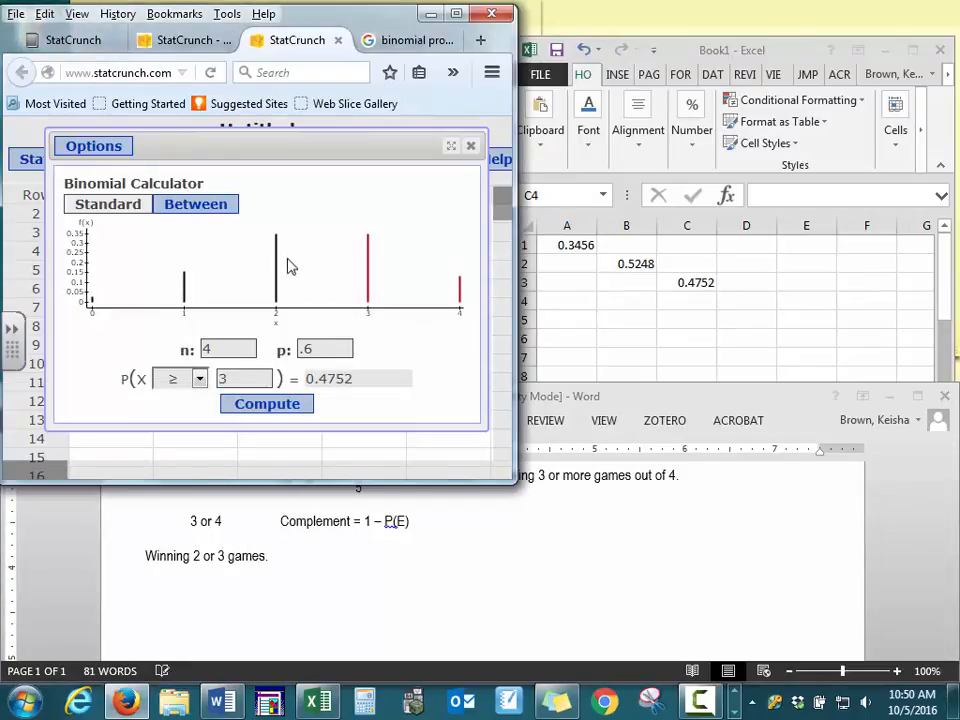
{"action": "left_click", "coordinate": [200, 210]}
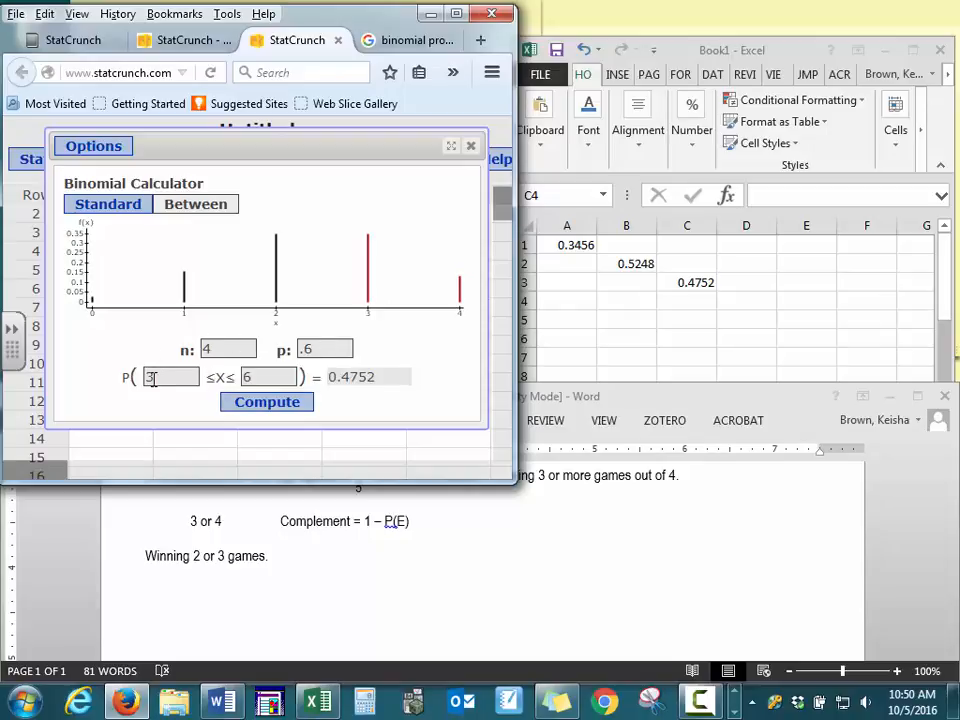
{"action": "left_click_drag", "start_coordinate": [150, 371], "coordinate": [137, 375]}
{"action": "type", "text": "2"}
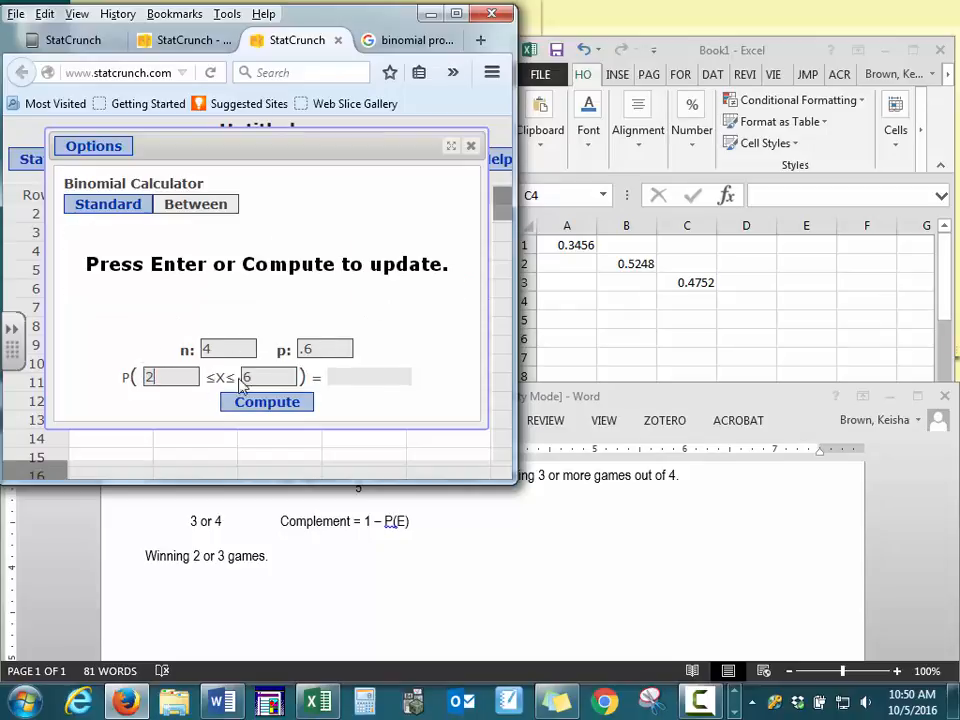
{"action": "left_click_drag", "start_coordinate": [254, 376], "coordinate": [190, 373]}
{"action": "type", "text": "3"}
{"action": "left_click", "coordinate": [273, 405]}
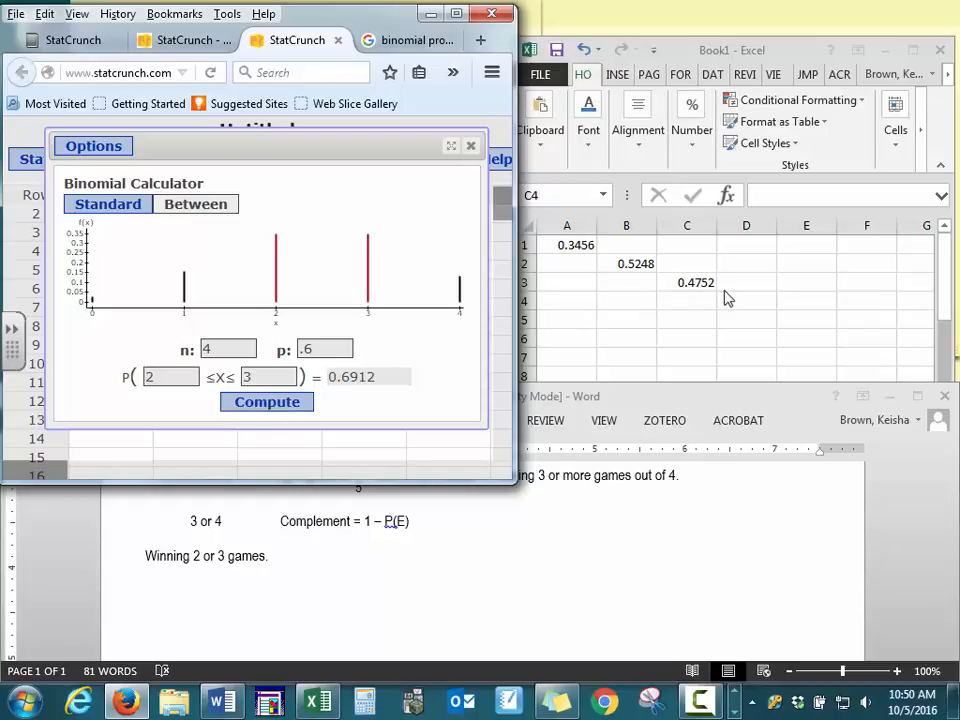
Step: Switch to Excel and enter =BINOM.DIST.RANGE(4,.6,2,3) in cell D4
{"action": "left_click", "coordinate": [741, 314]}
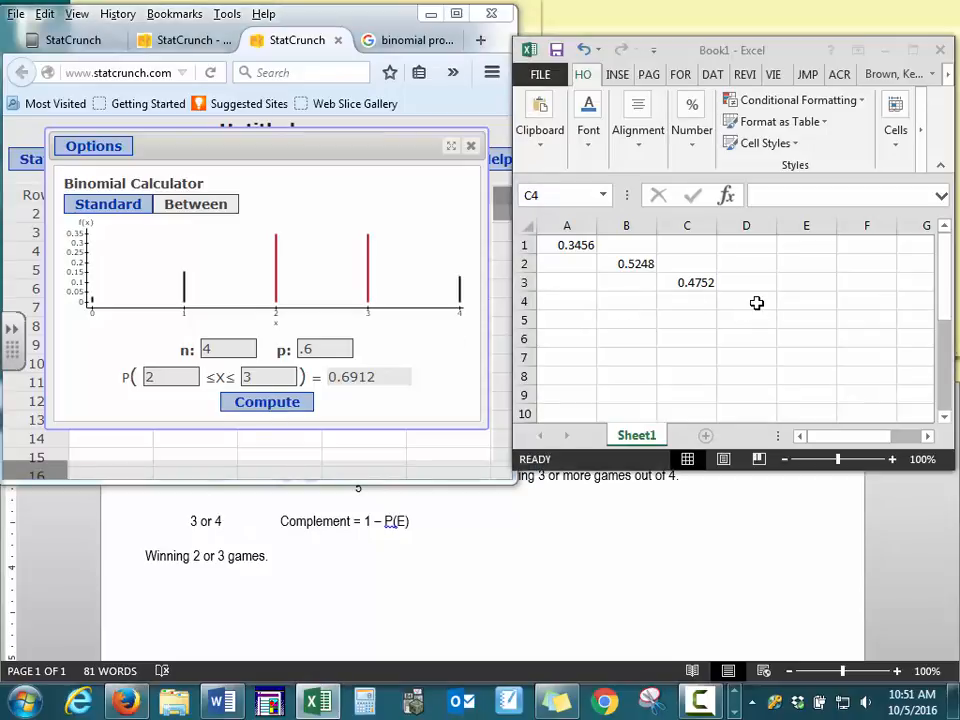
{"action": "left_click", "coordinate": [702, 702]}
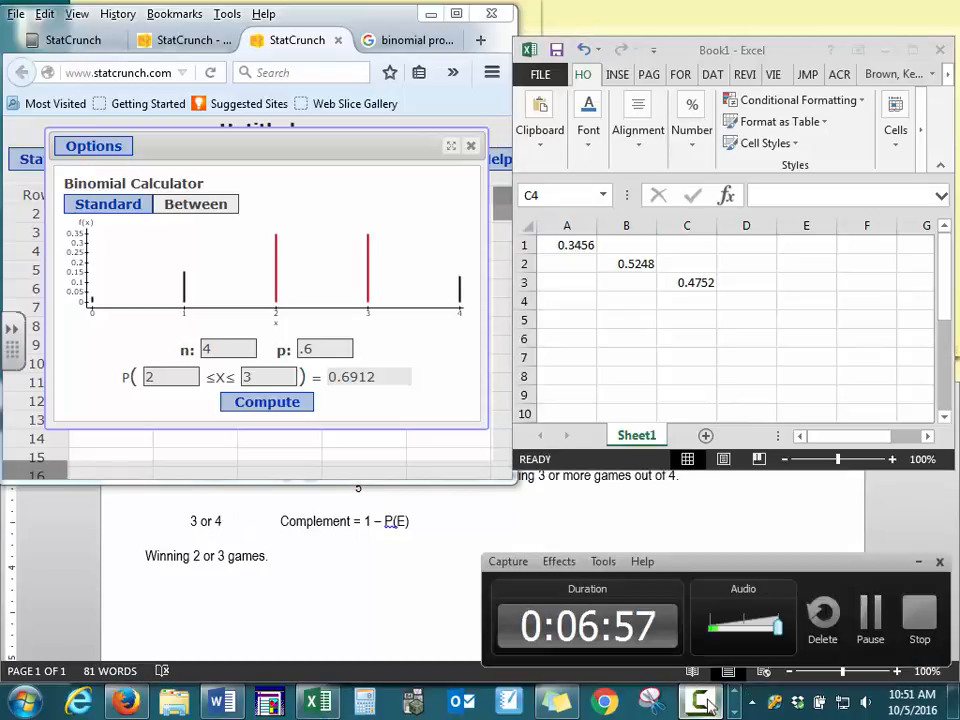
{"action": "left_click", "coordinate": [734, 301]}
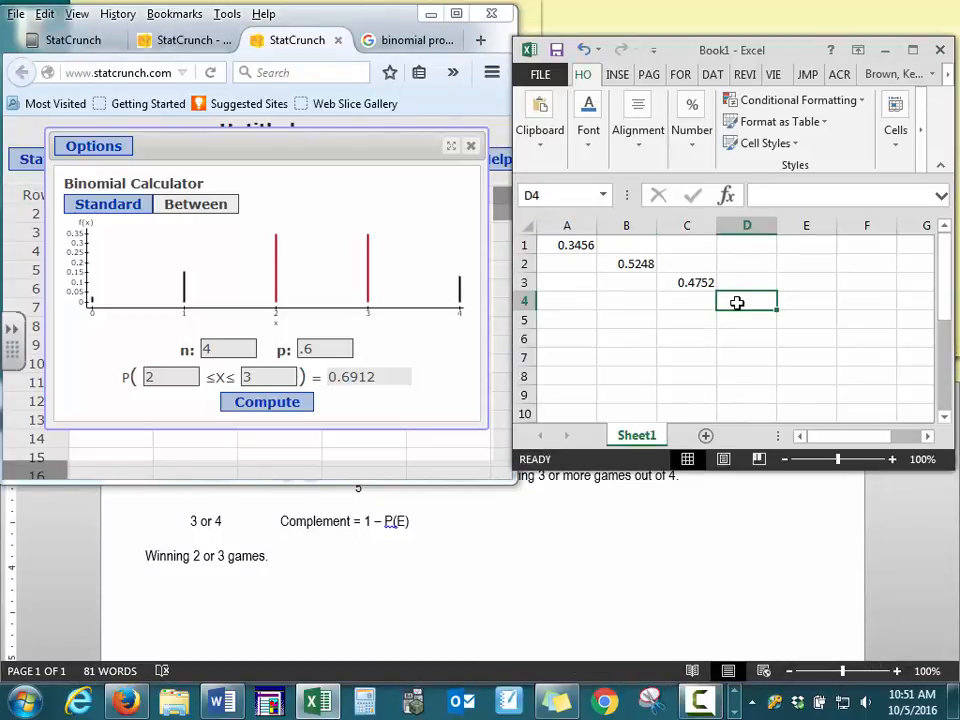
{"action": "type", "text": "=bin"}
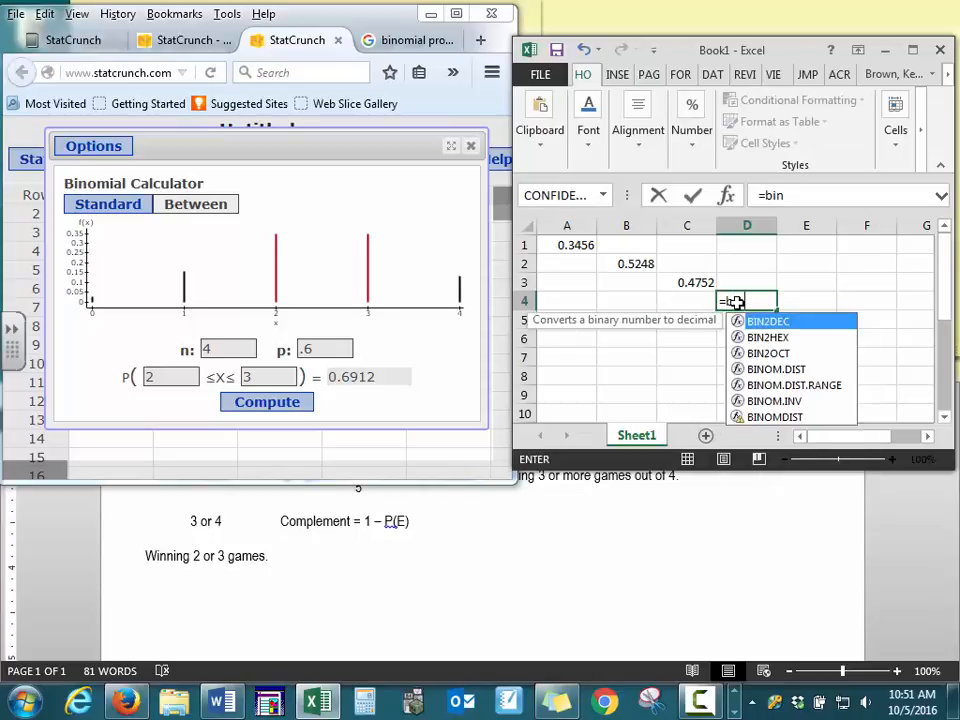
{"action": "type", "text": "o"}
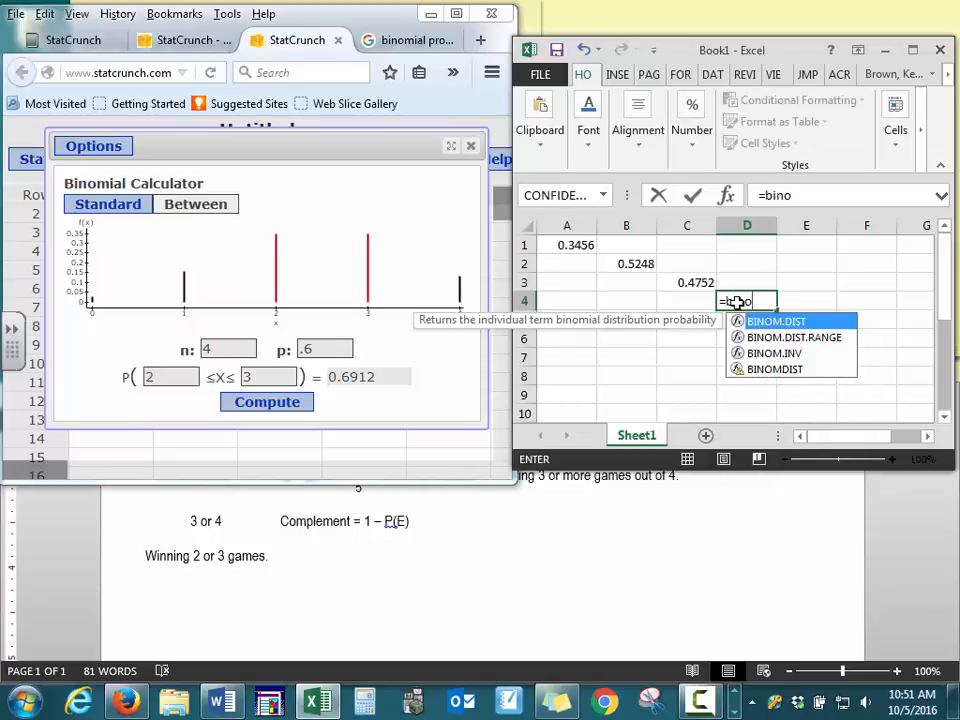
{"action": "left_click", "coordinate": [818, 342]}
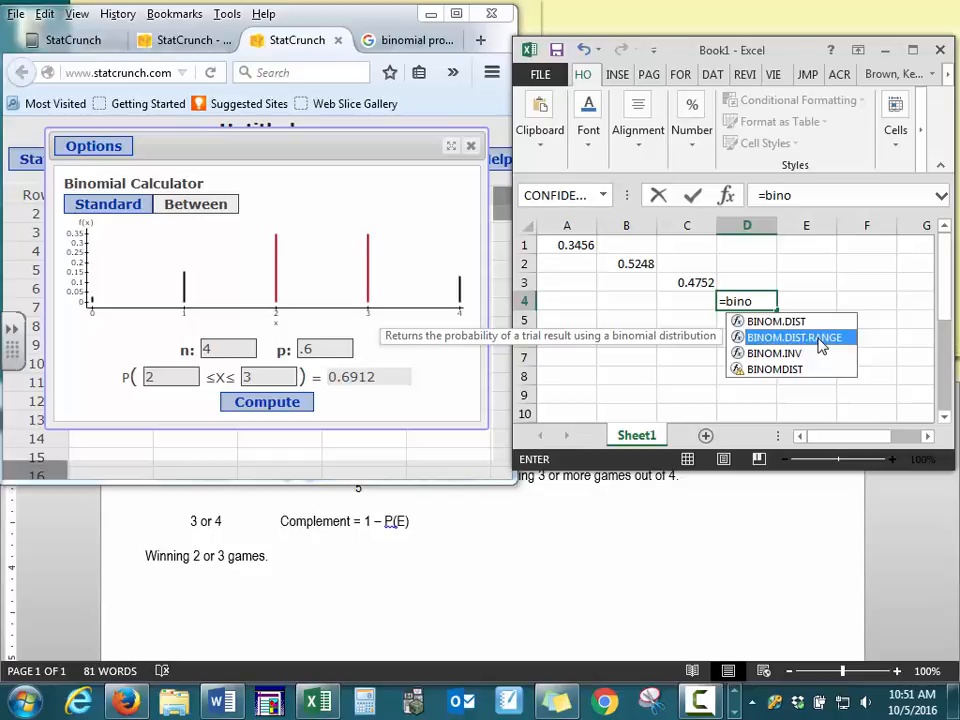
{"action": "double_click", "coordinate": [818, 341]}
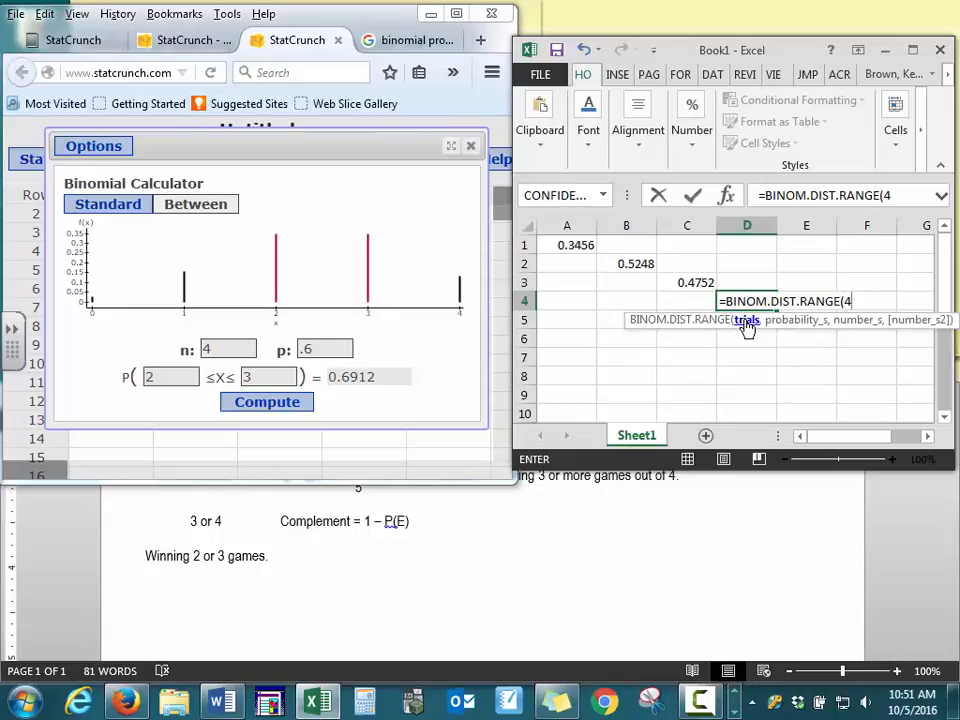
{"action": "type", "text": "4,.6,"}
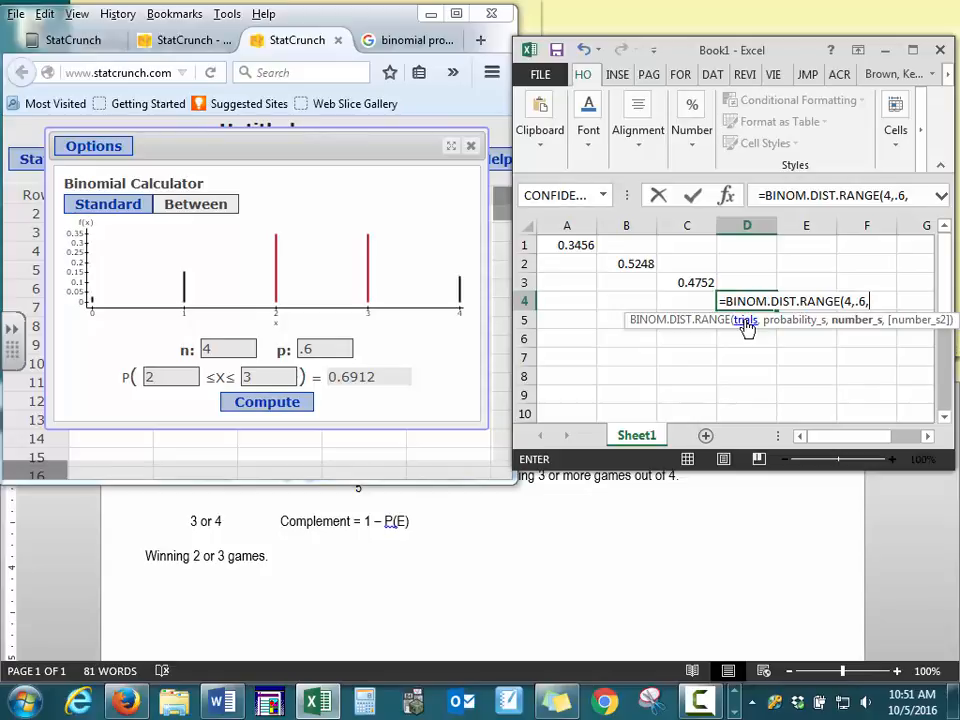
{"action": "type", "text": "2,"}
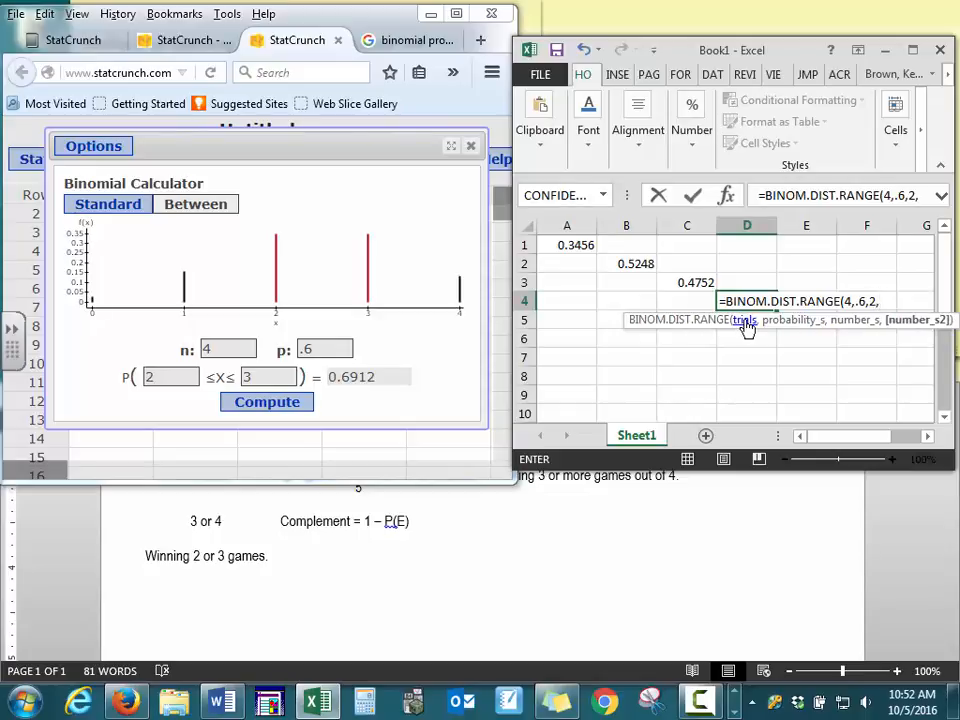
{"action": "type", "text": "3)"}
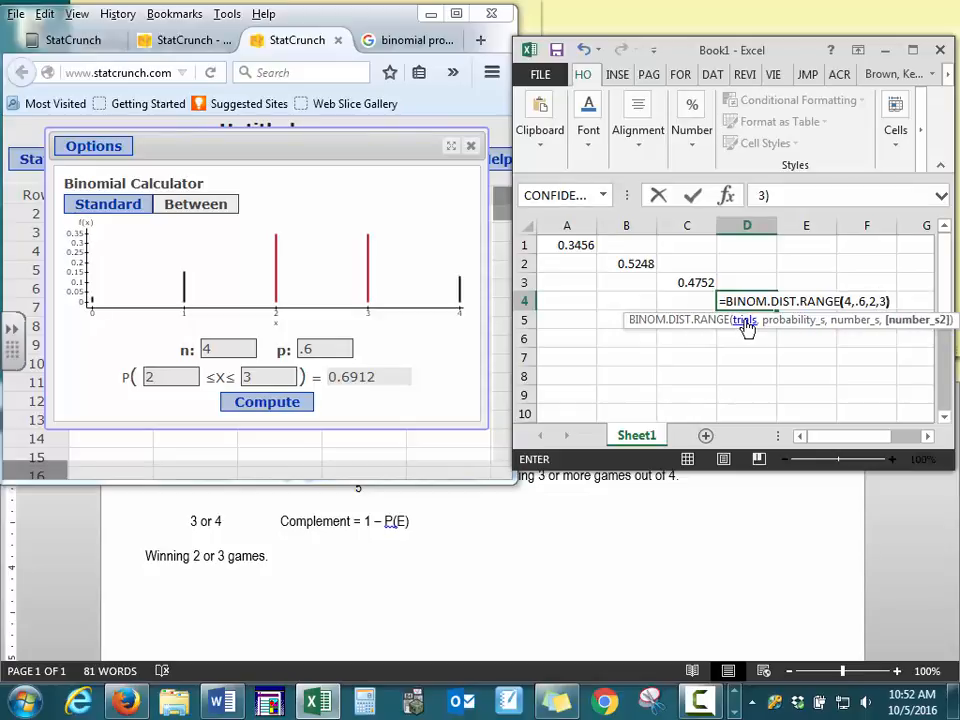
{"action": "key", "text": "Return"}
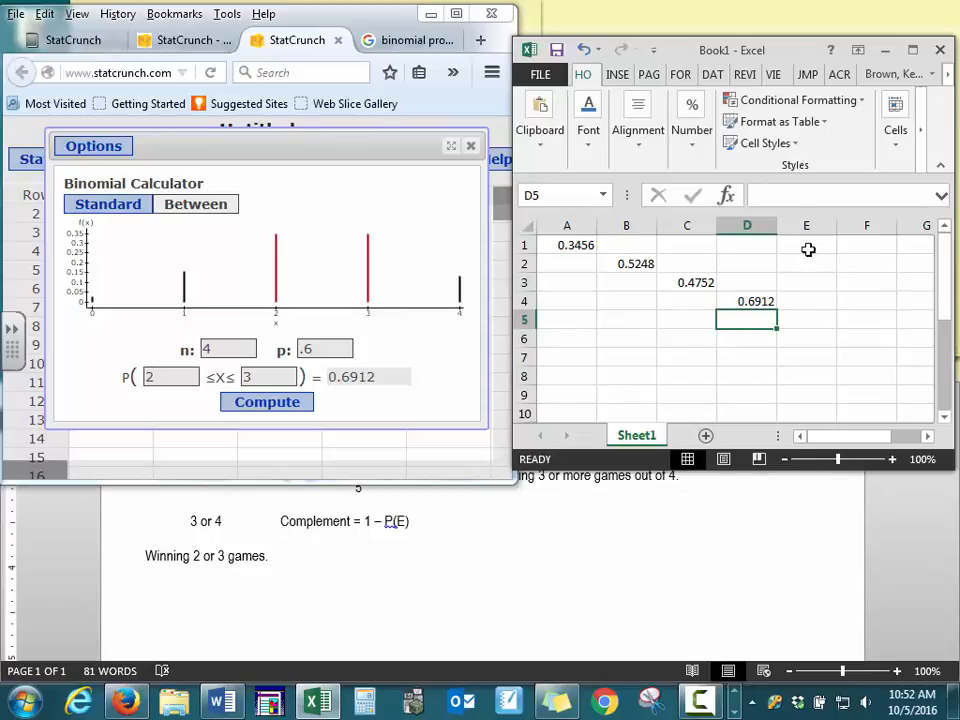
Step: Maximize the workbook window and show the formulas in the cells instead of their results
{"action": "left_click", "coordinate": [650, 76]}
{"action": "left_click", "coordinate": [912, 50]}
{"action": "left_click", "coordinate": [334, 38]}
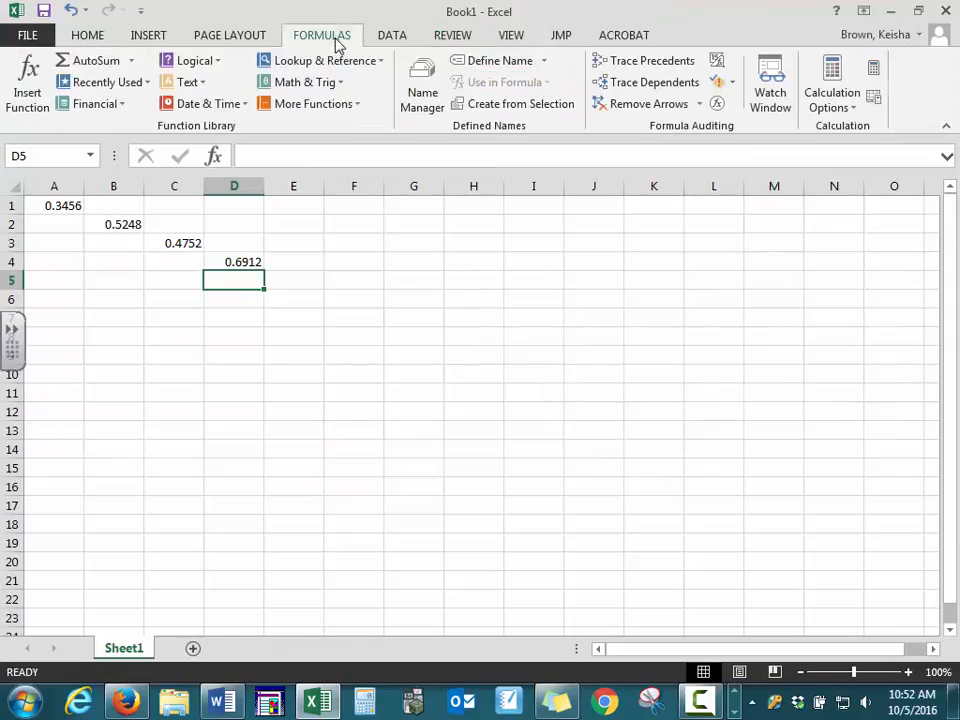
{"action": "left_click", "coordinate": [716, 66]}
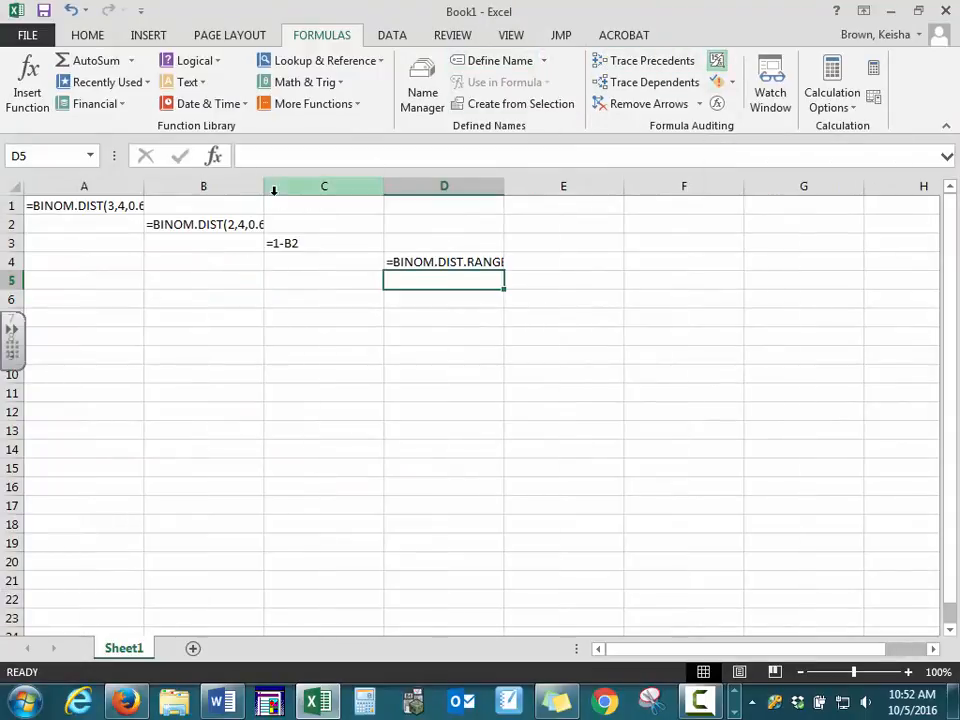
Step: Widen columns B and A until their full BINOM.DIST formulas fit
{"action": "left_click_drag", "start_coordinate": [281, 186], "coordinate": [372, 186]}
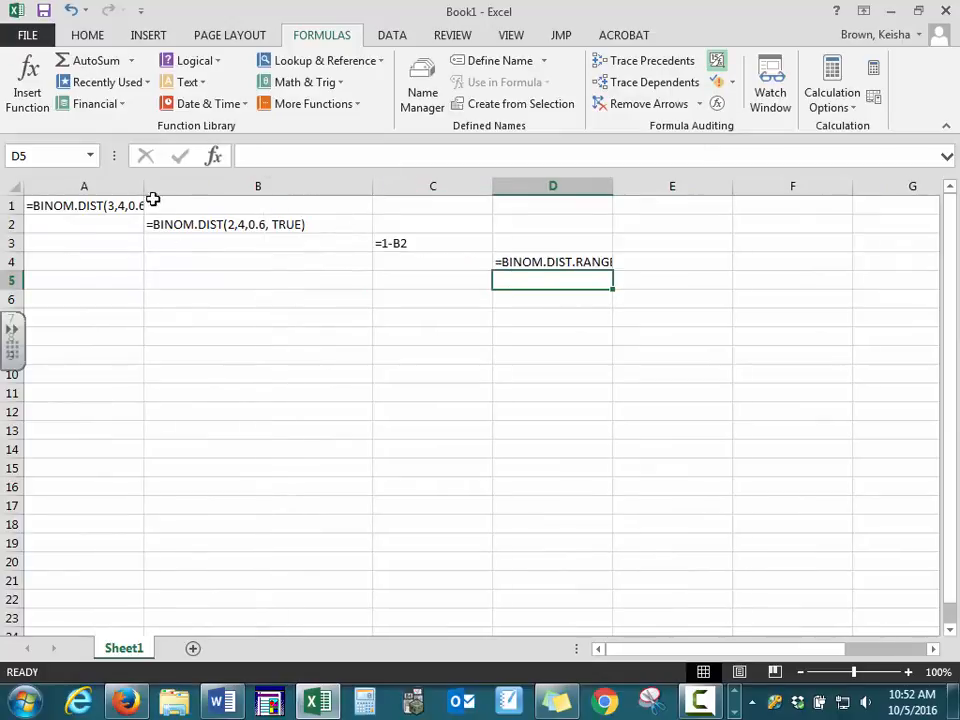
{"action": "left_click_drag", "start_coordinate": [143, 186], "coordinate": [235, 200]}
{"action": "left_click", "coordinate": [176, 279]}
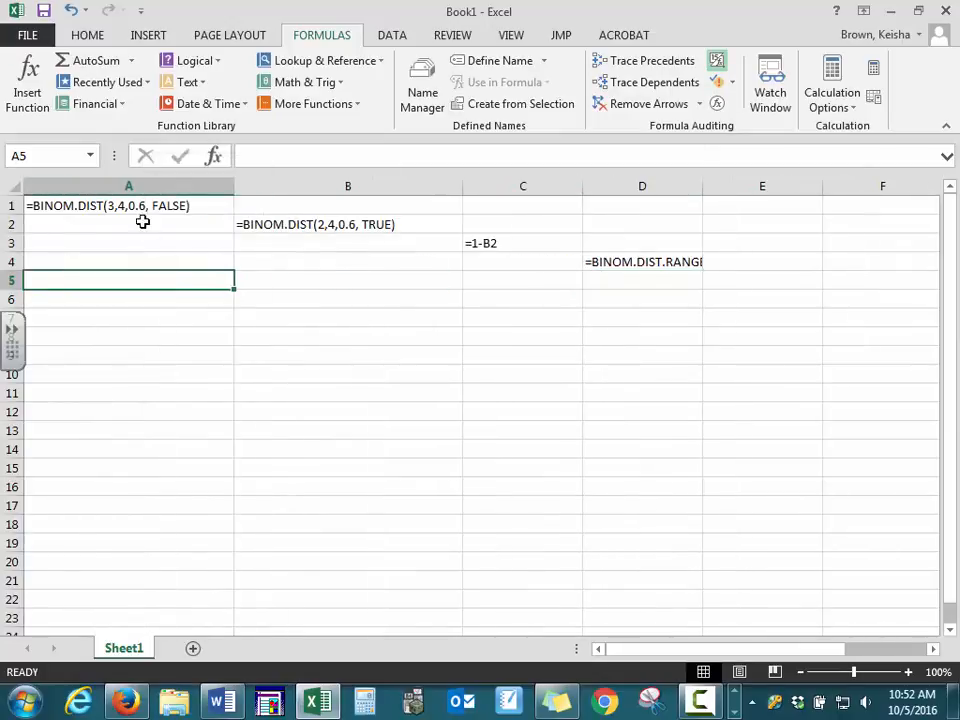
Step: Review the formulas in A1, B2, C3 and D4 one by one, fitting column D's width to its contents
{"action": "left_click", "coordinate": [129, 212]}
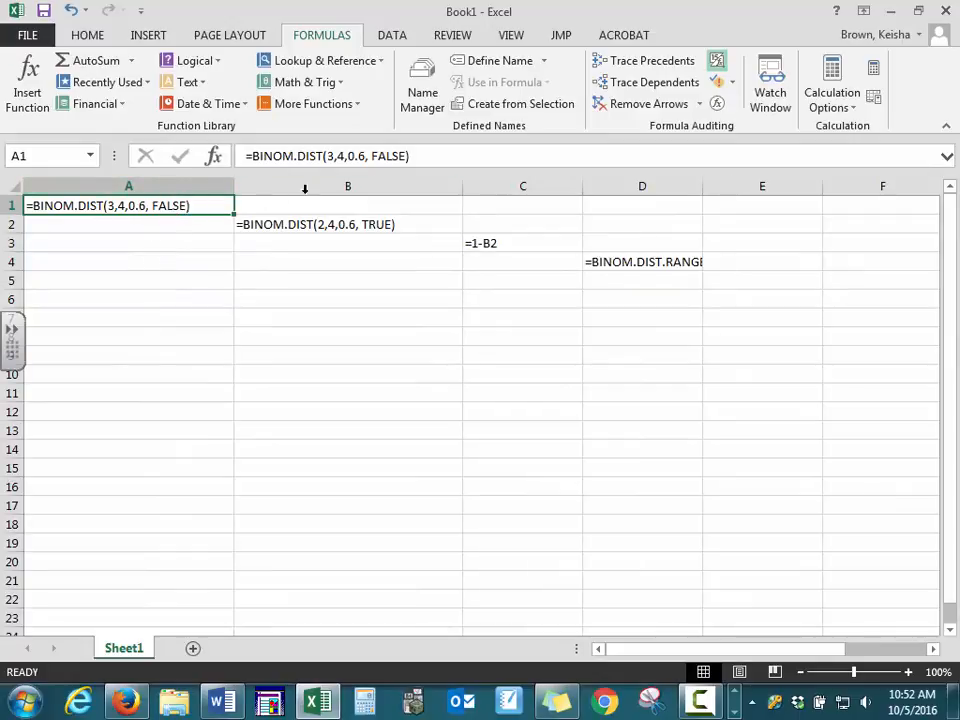
{"action": "left_click", "coordinate": [362, 224]}
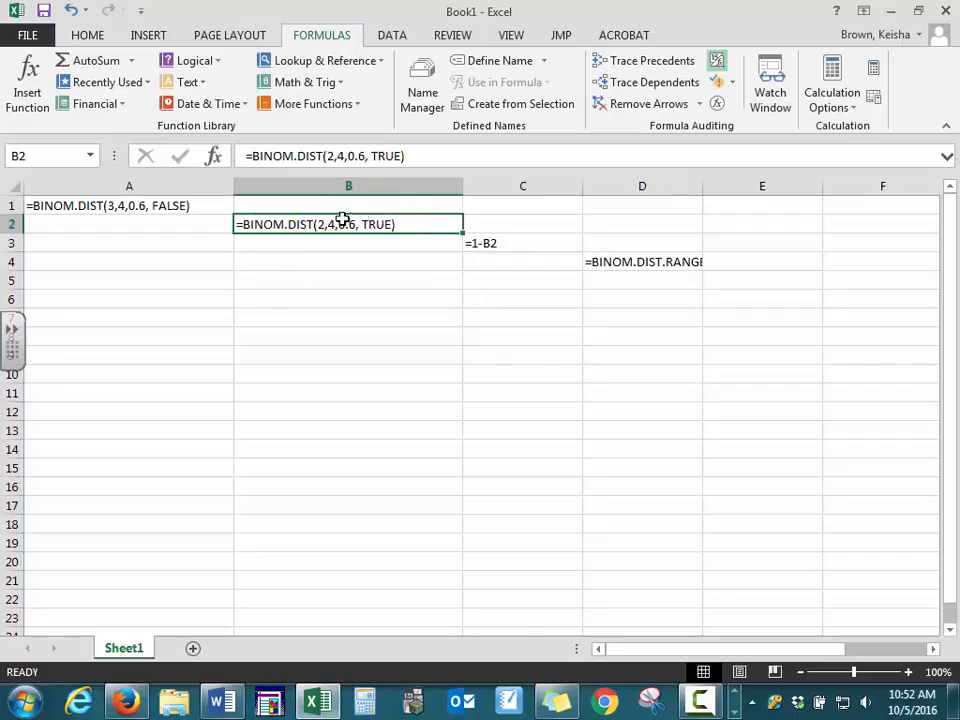
{"action": "left_click", "coordinate": [515, 245]}
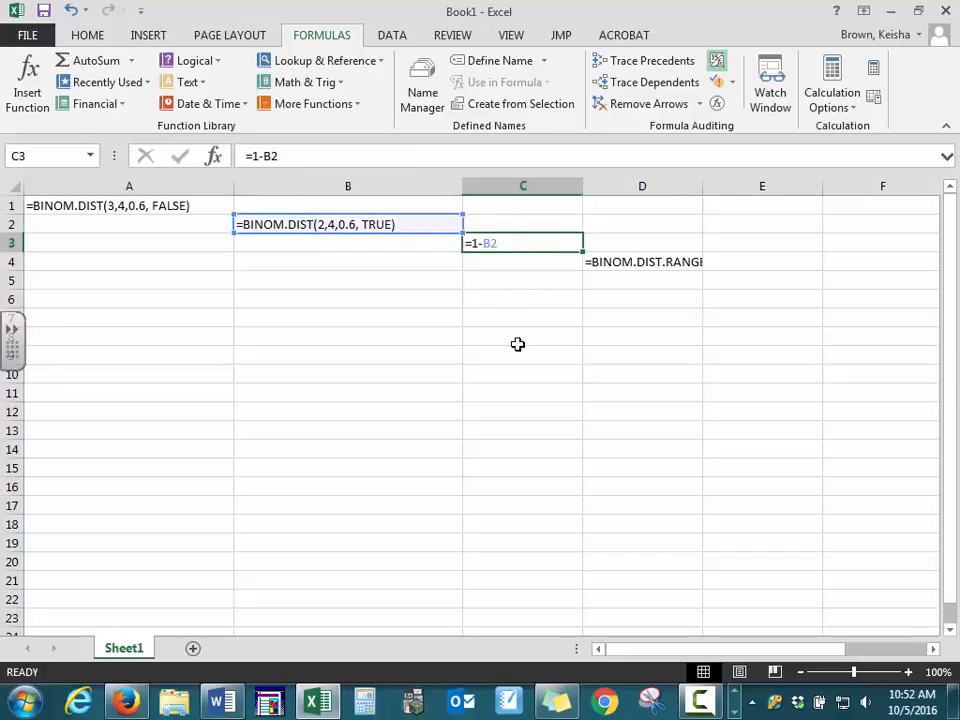
{"action": "double_click", "coordinate": [702, 186]}
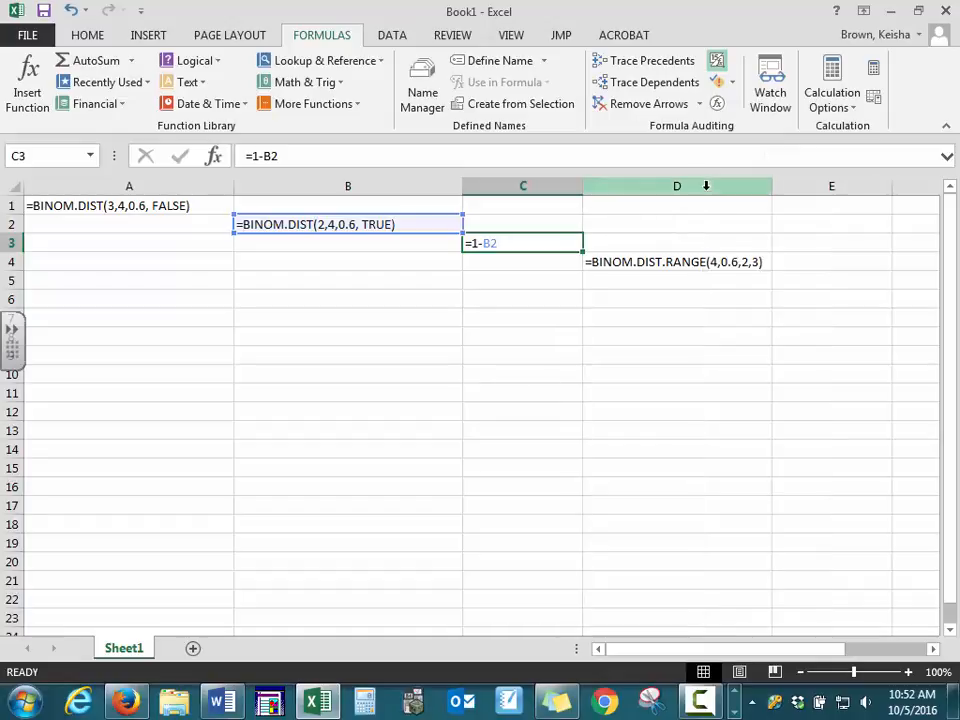
{"action": "left_click", "coordinate": [708, 255]}
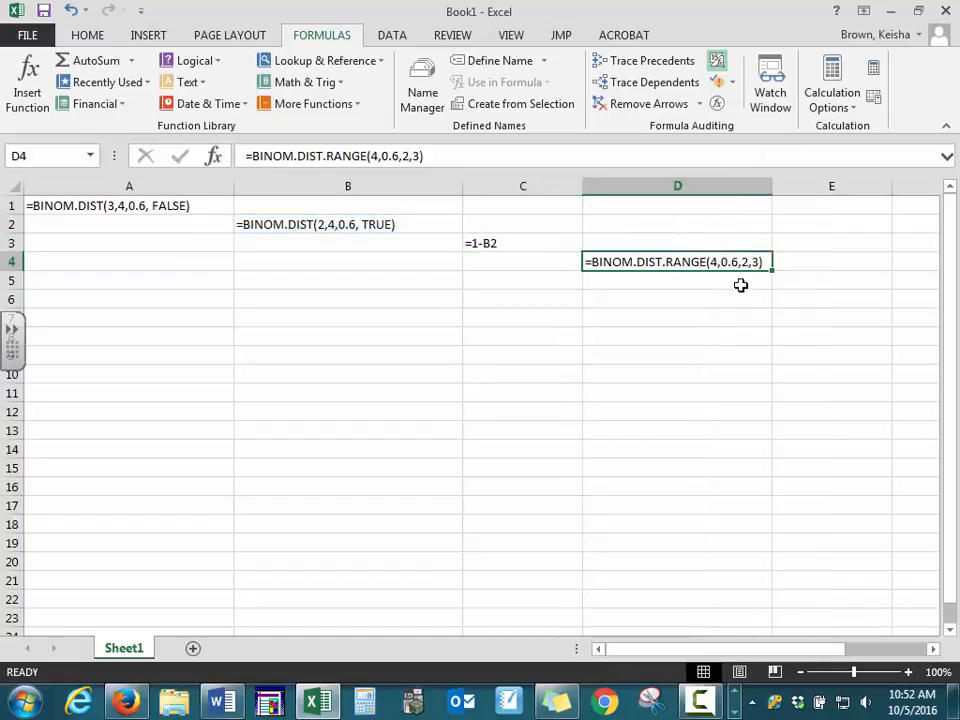